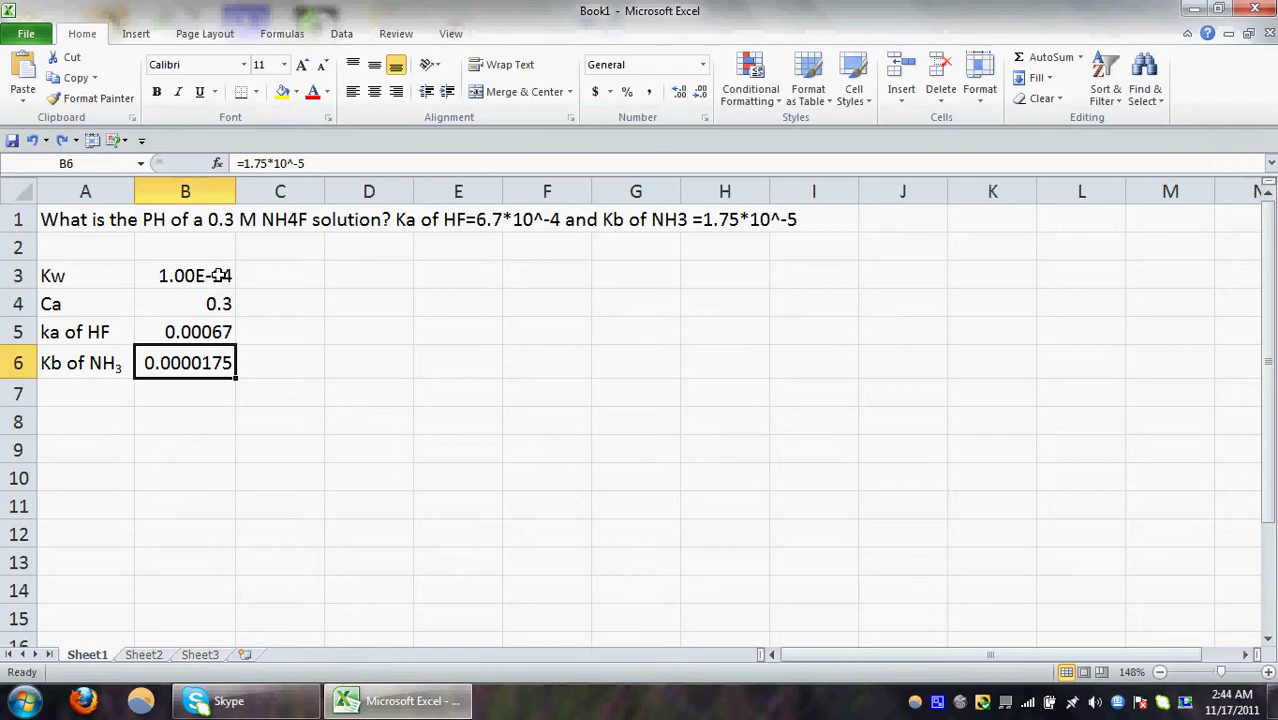
# Define the name KW for cell B3, which holds the Kw value
pyautogui.click(222, 281)
pyautogui.click(123, 167)
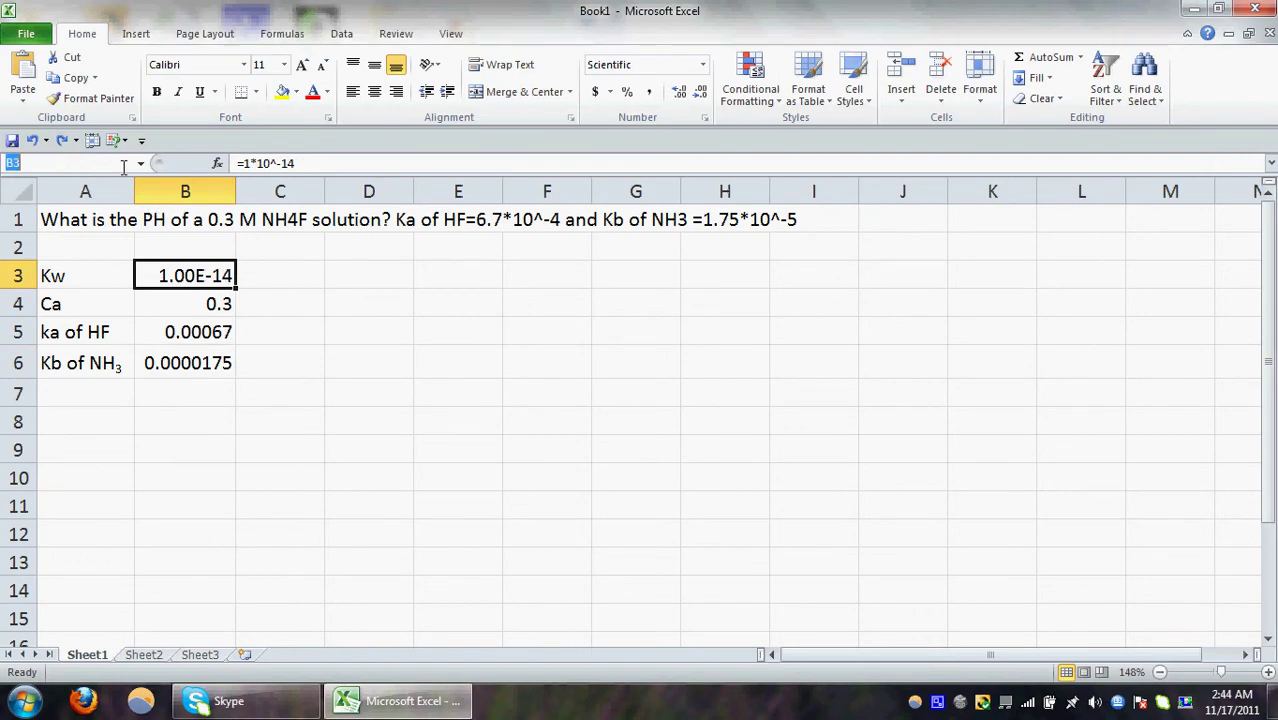
pyautogui.press('BackSpace')
pyautogui.write('KW')
pyautogui.press('Return')
# Define the name Ca for the concentration cell B4
pyautogui.click(185, 302)
pyautogui.click(118, 168)
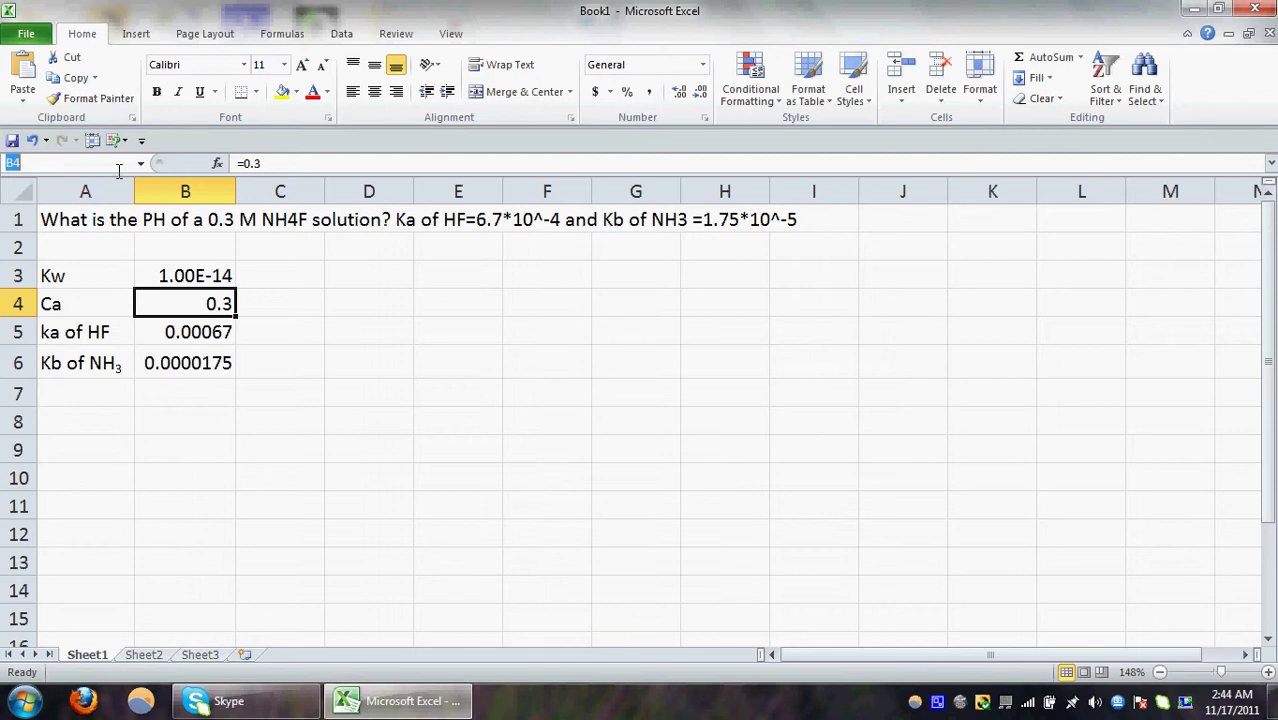
pyautogui.write('Ca')
pyautogui.press('Return')
# Define the name KaH for cell B5, which holds the Ka of HF
pyautogui.click(170, 331)
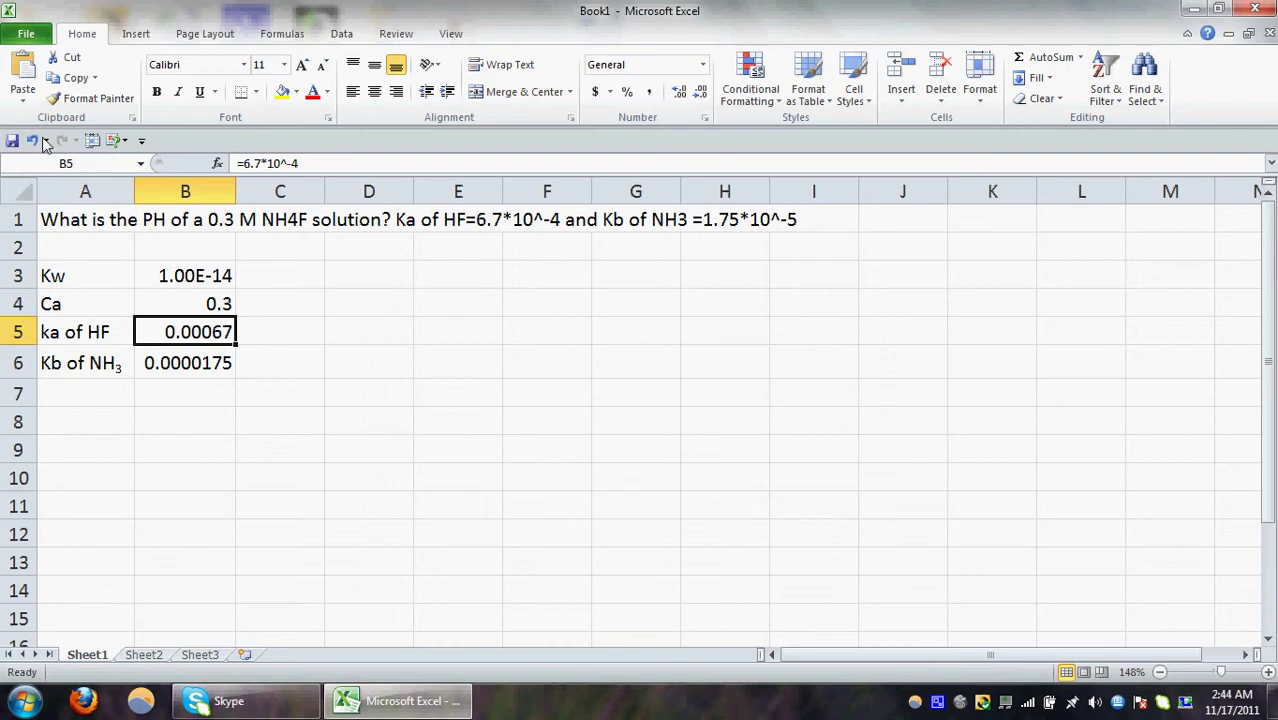
pyautogui.click(83, 165)
pyautogui.press('BackSpace')
pyautogui.write('KaH')
pyautogui.press('Return')
# Add the label "Ka of NH3" in cell A7, below the Kb of NH3 label
pyautogui.click(127, 389)
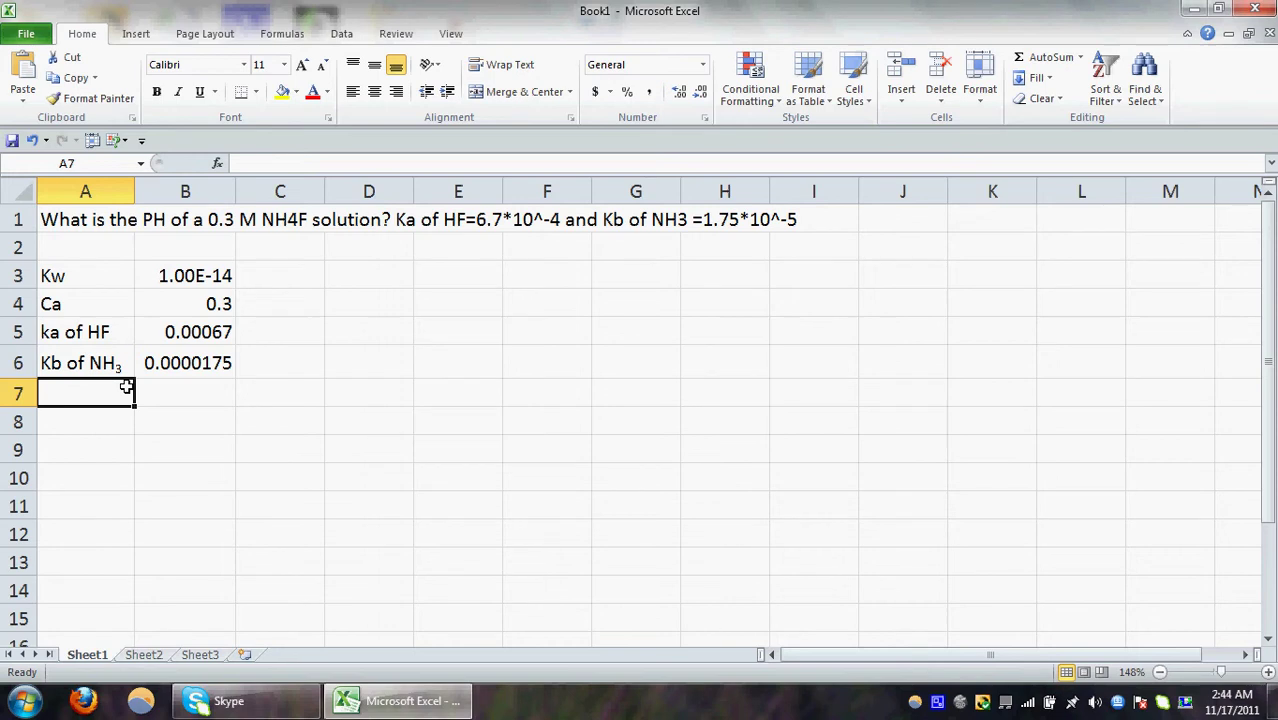
pyautogui.write('Ka o')
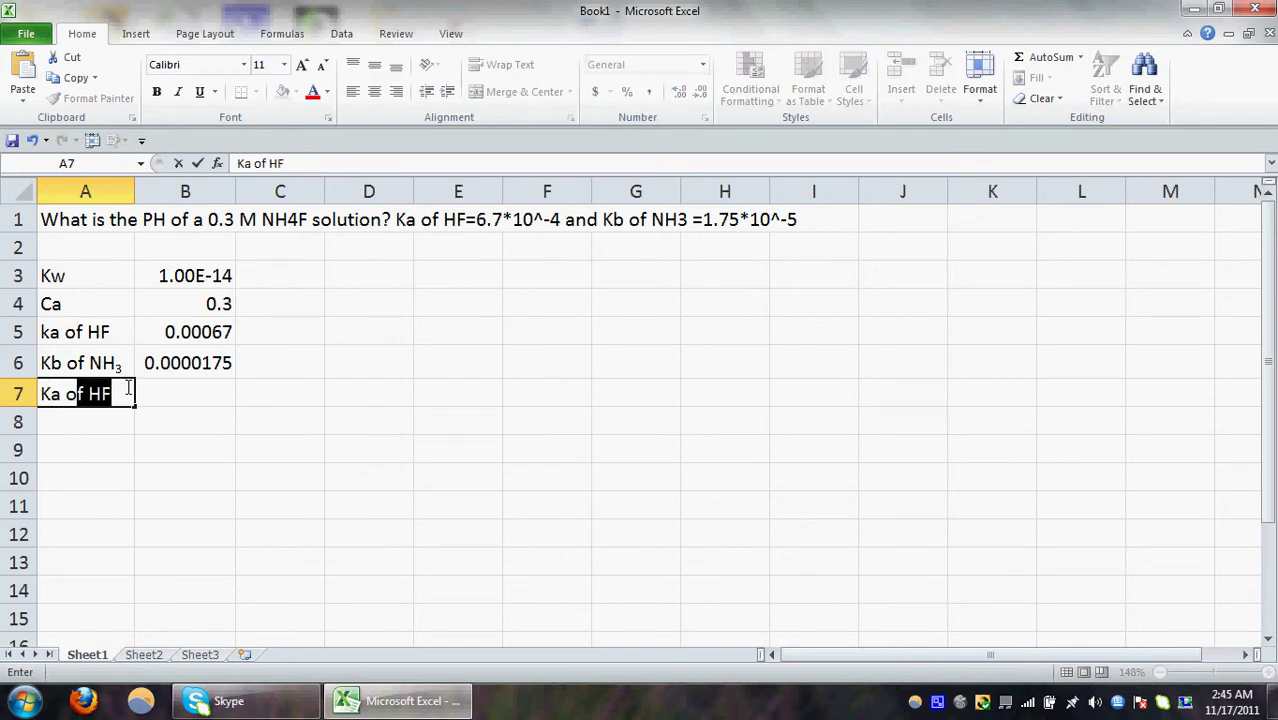
pyautogui.write('f N')
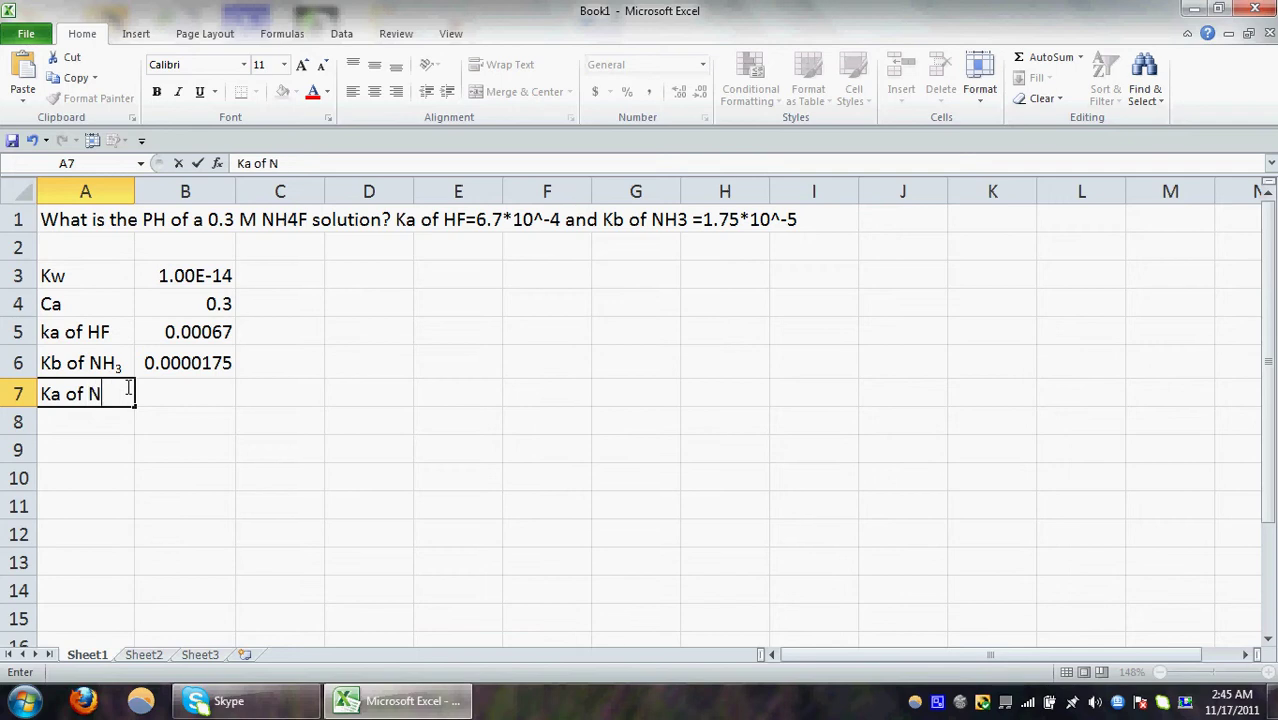
pyautogui.write('H3')
# Calculate the Ka of NH3 in cell B7 with the formula =KW/B6
pyautogui.click(155, 396)
pyautogui.write('=')
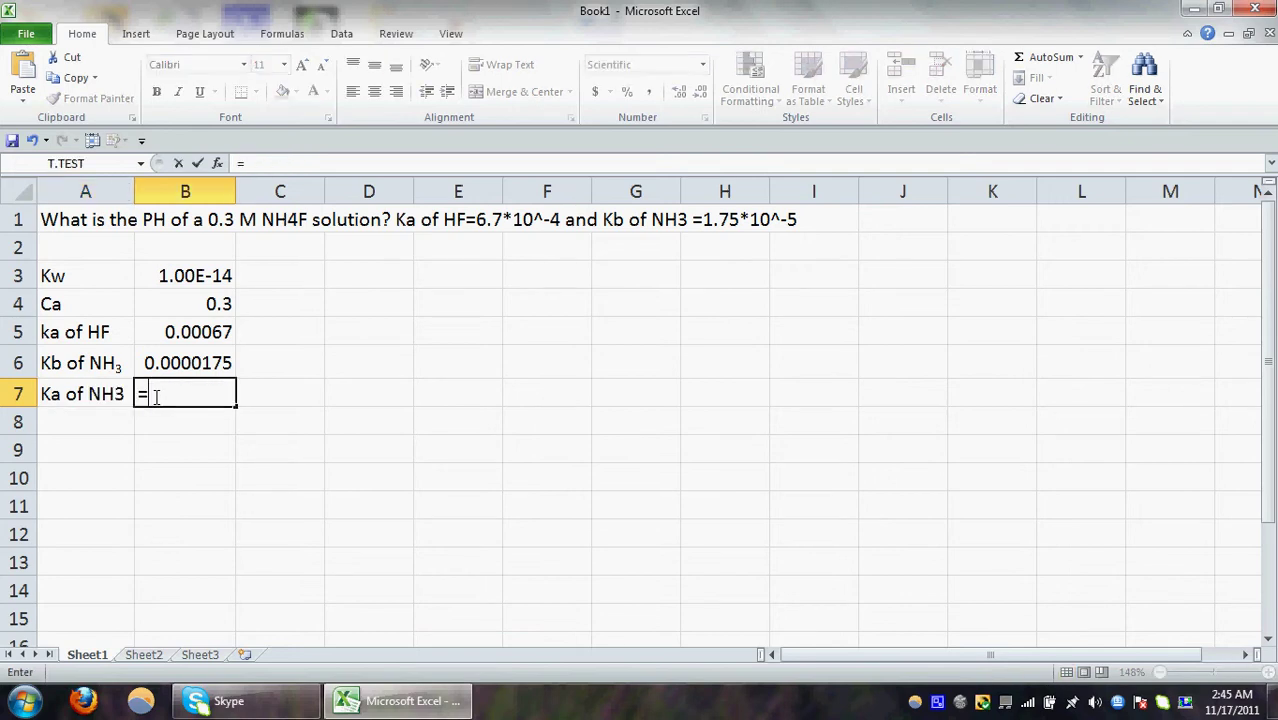
pyautogui.click(178, 276)
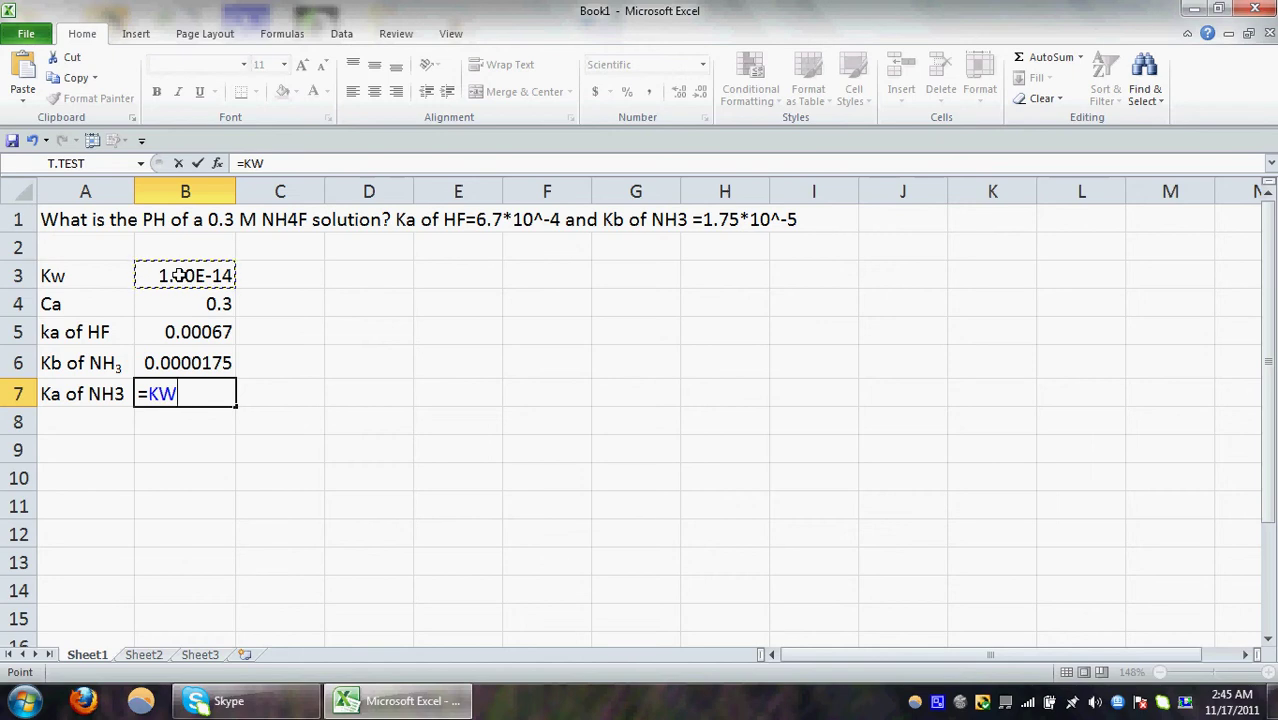
pyautogui.write('/')
pyautogui.click(187, 365)
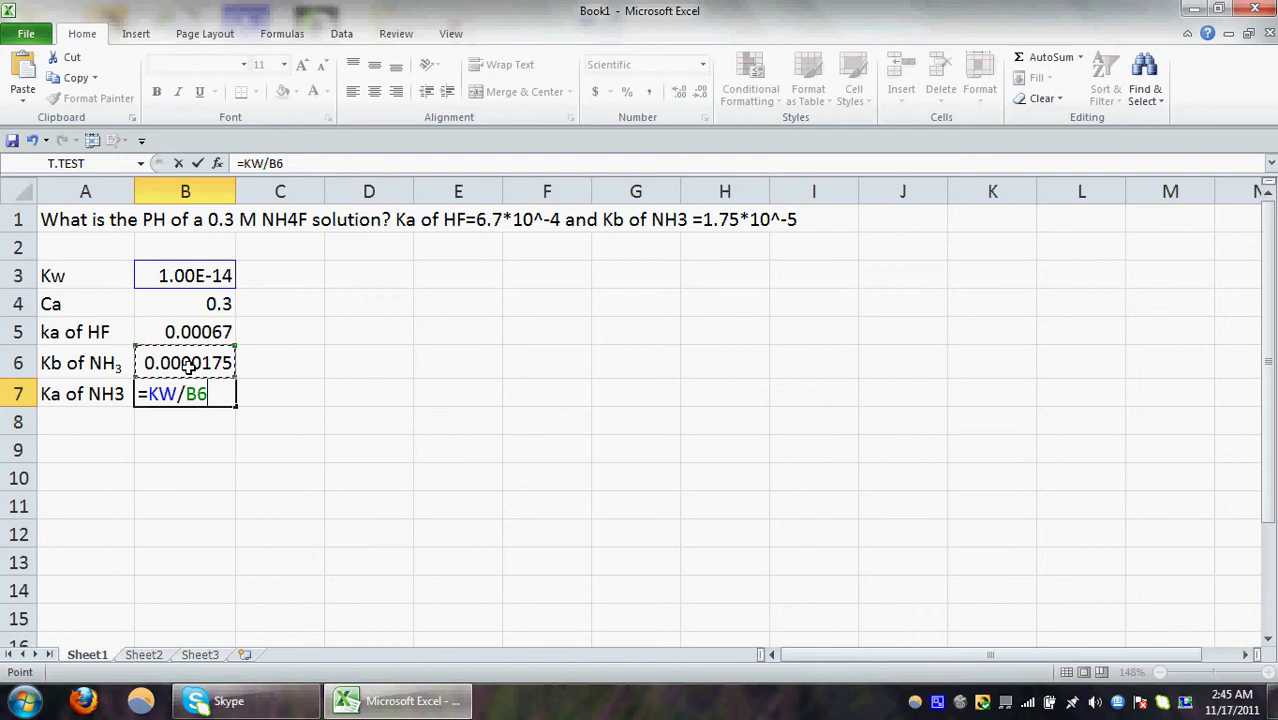
pyautogui.press('Return')
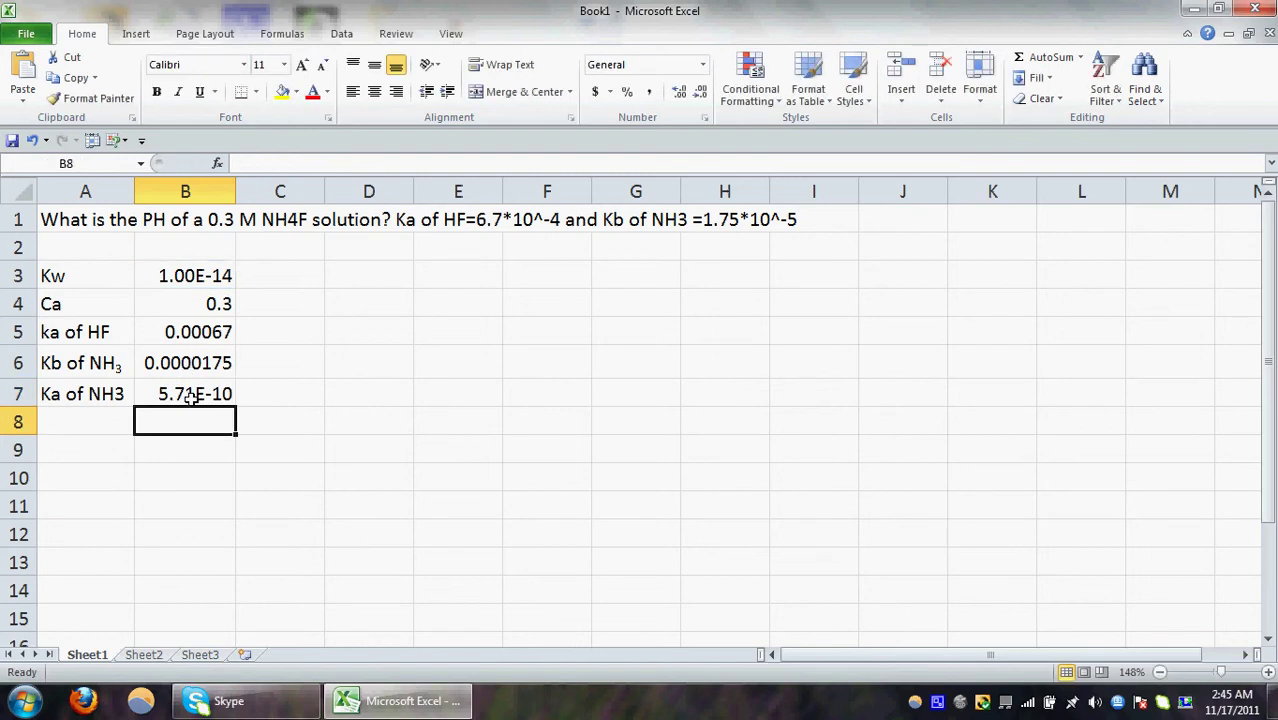
# Define the name KaN for cell B7, which holds the Ka of NH3
pyautogui.click(192, 394)
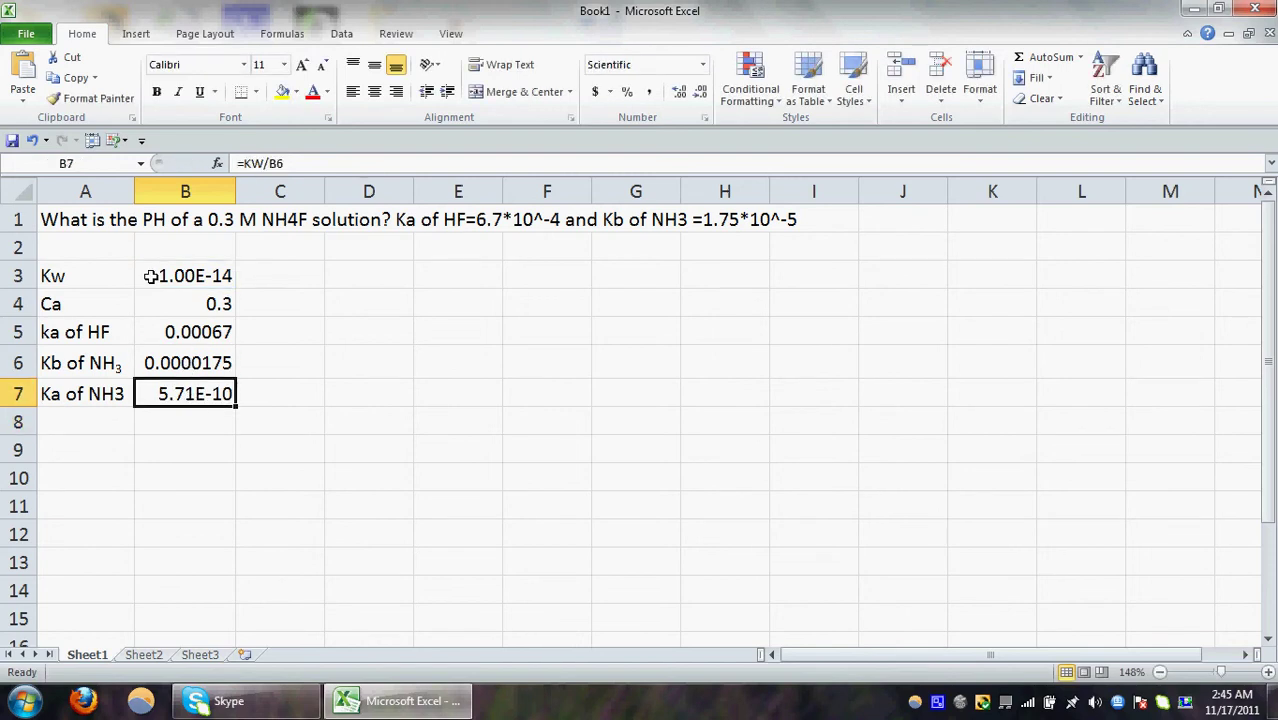
pyautogui.click(124, 166)
pyautogui.press('BackSpace')
pyautogui.write('KaN')
pyautogui.press('Return')
# Enter the ion labels NH4+, H+, OH- and F- across cells D3 to G3
pyautogui.click(375, 278)
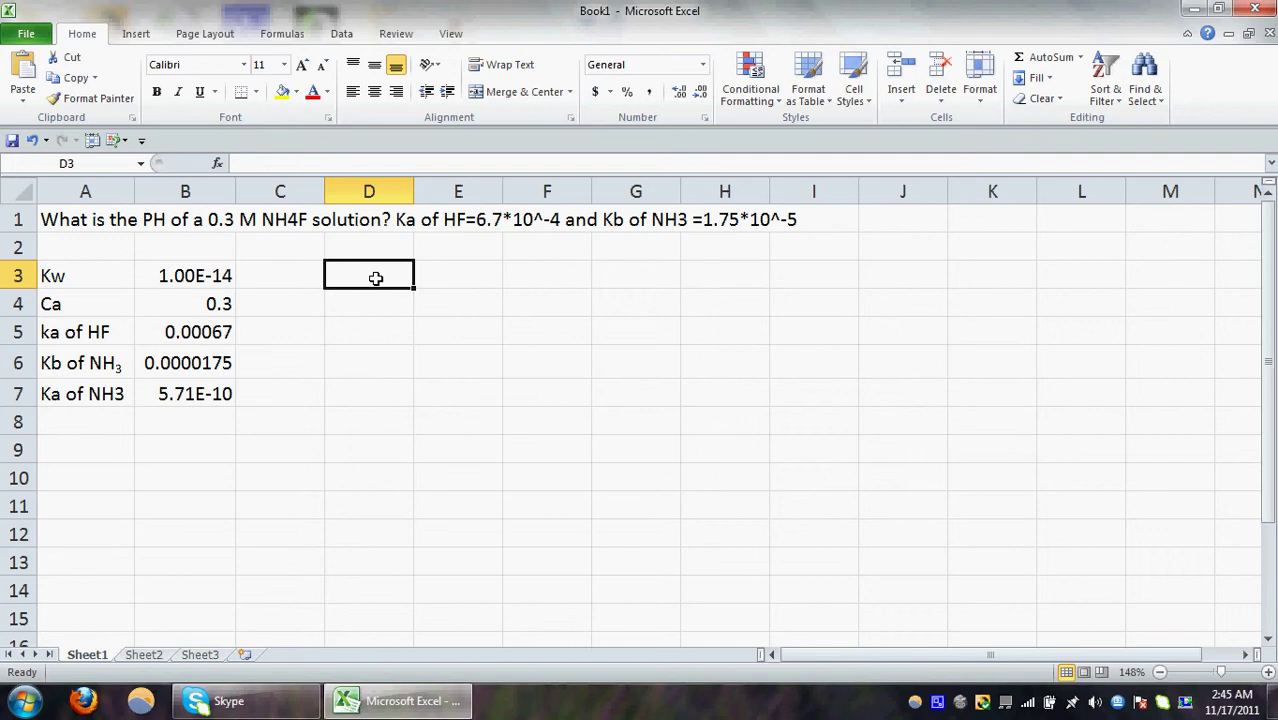
pyautogui.write('NH4')
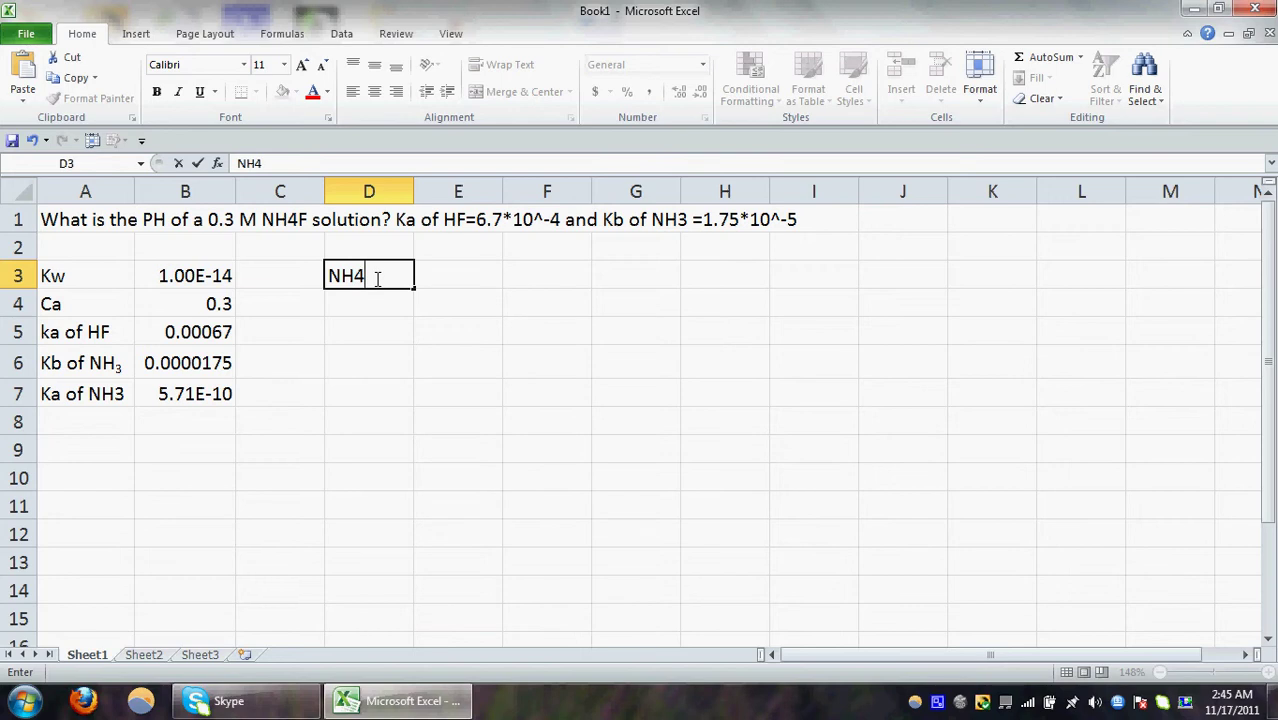
pyautogui.write('+')
pyautogui.click(433, 276)
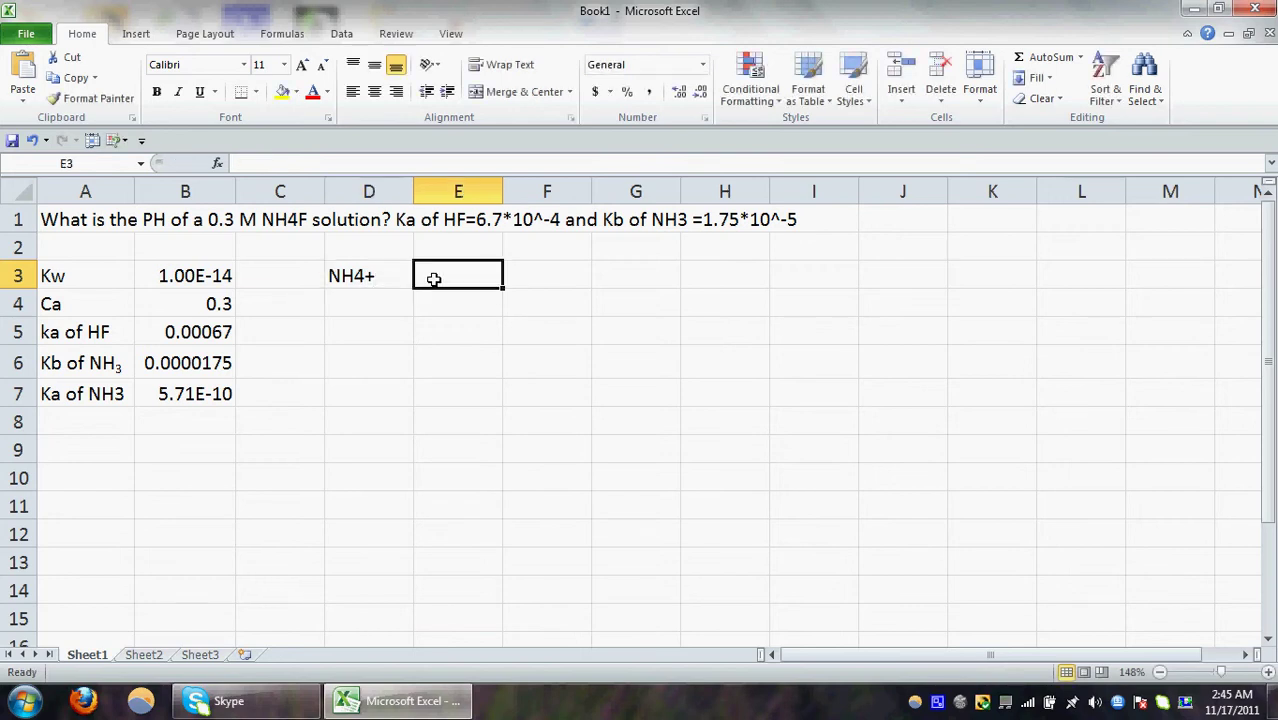
pyautogui.write('H')
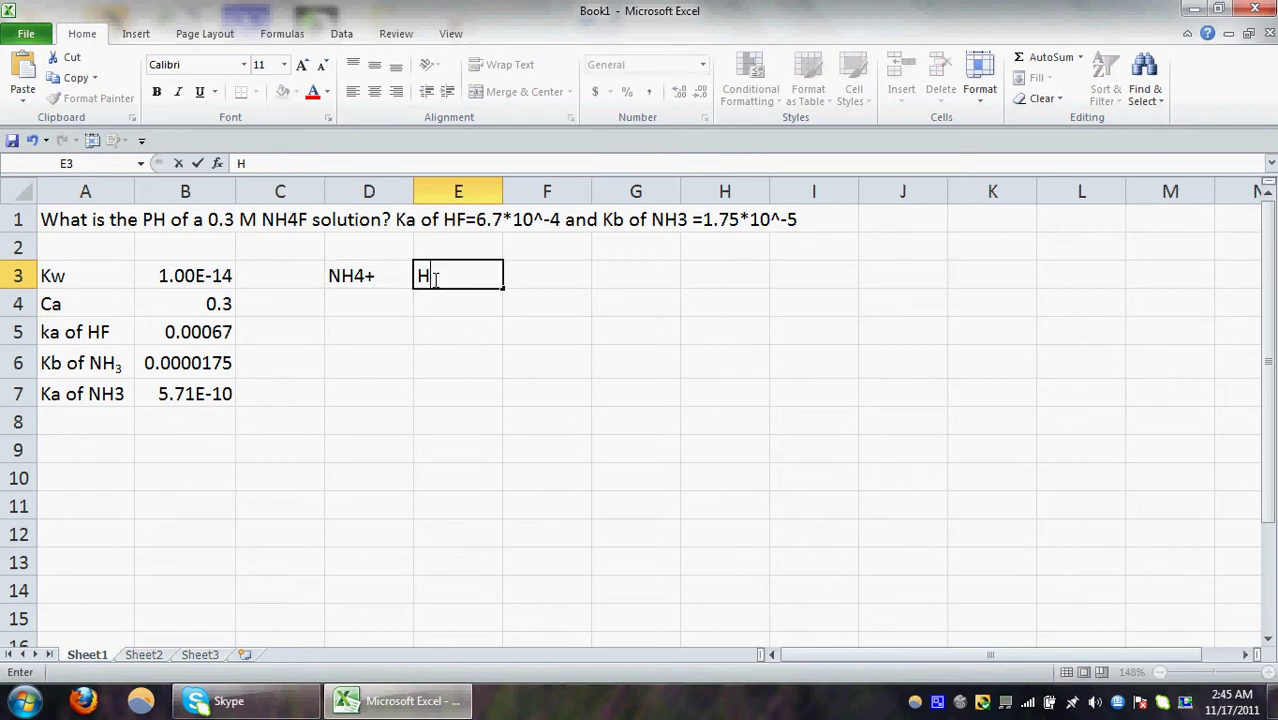
pyautogui.write('+')
pyautogui.click(522, 279)
pyautogui.write('OH-')
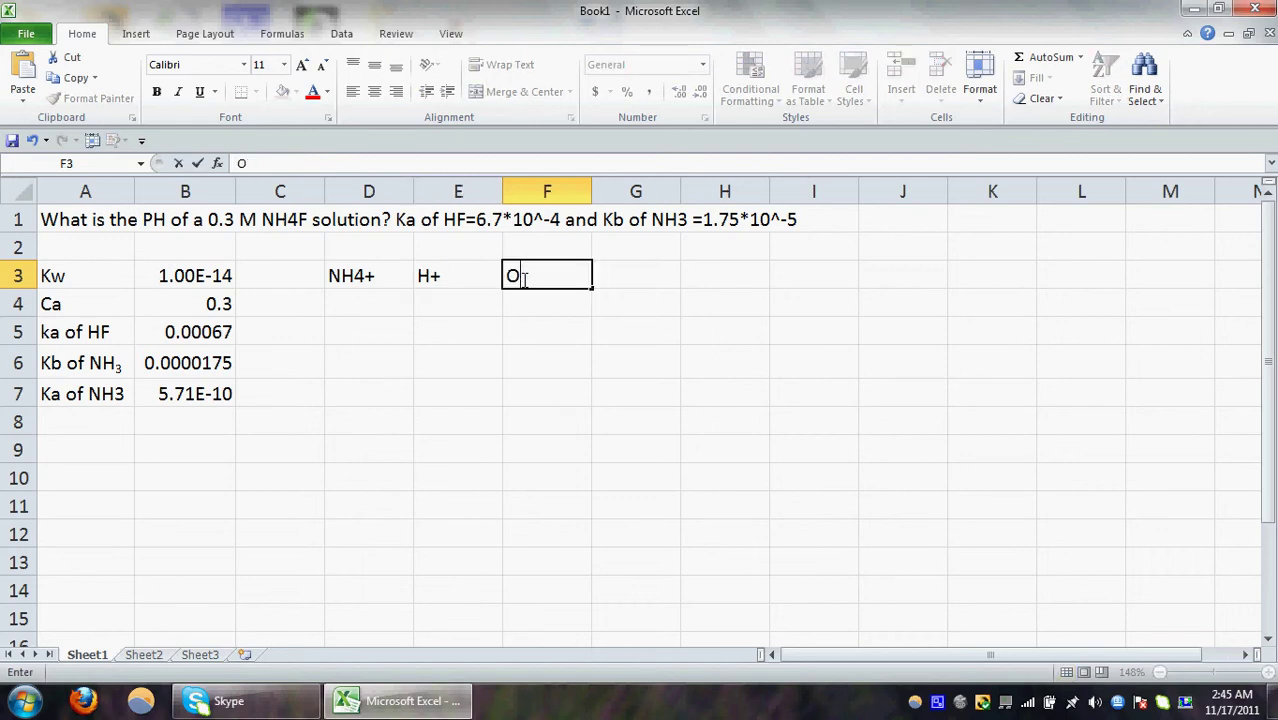
pyautogui.click(619, 283)
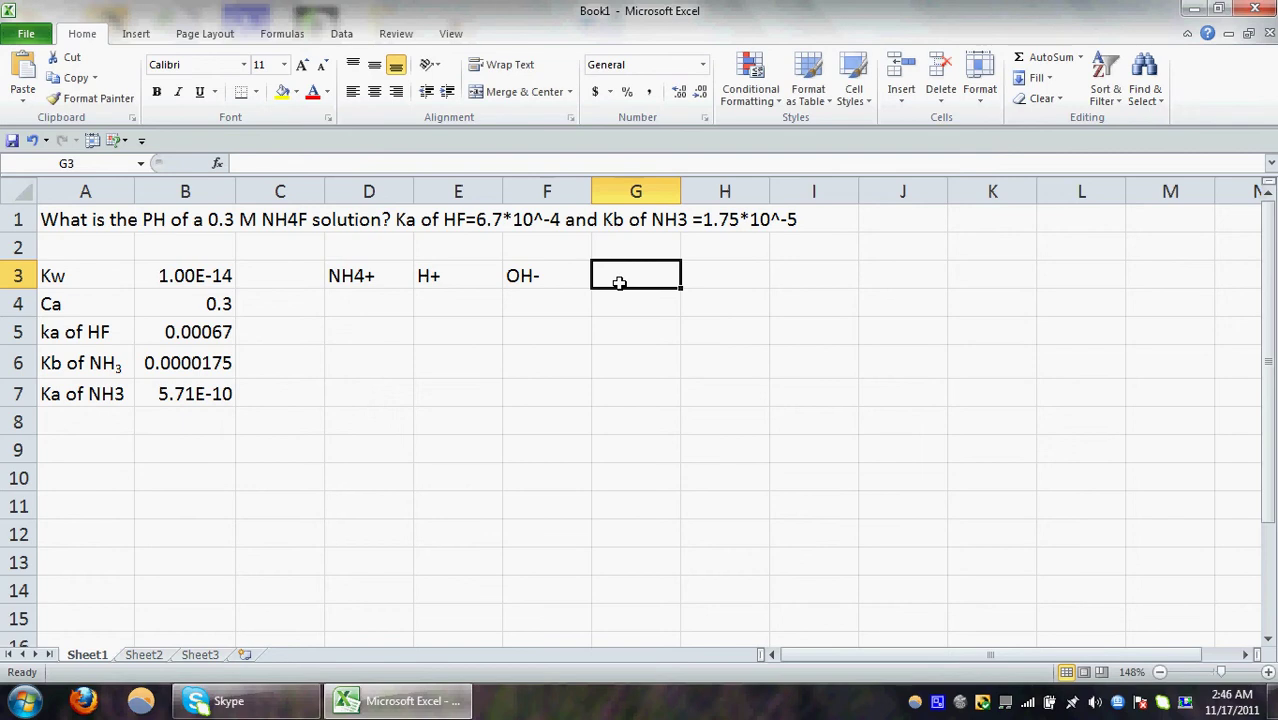
pyautogui.write('F-')
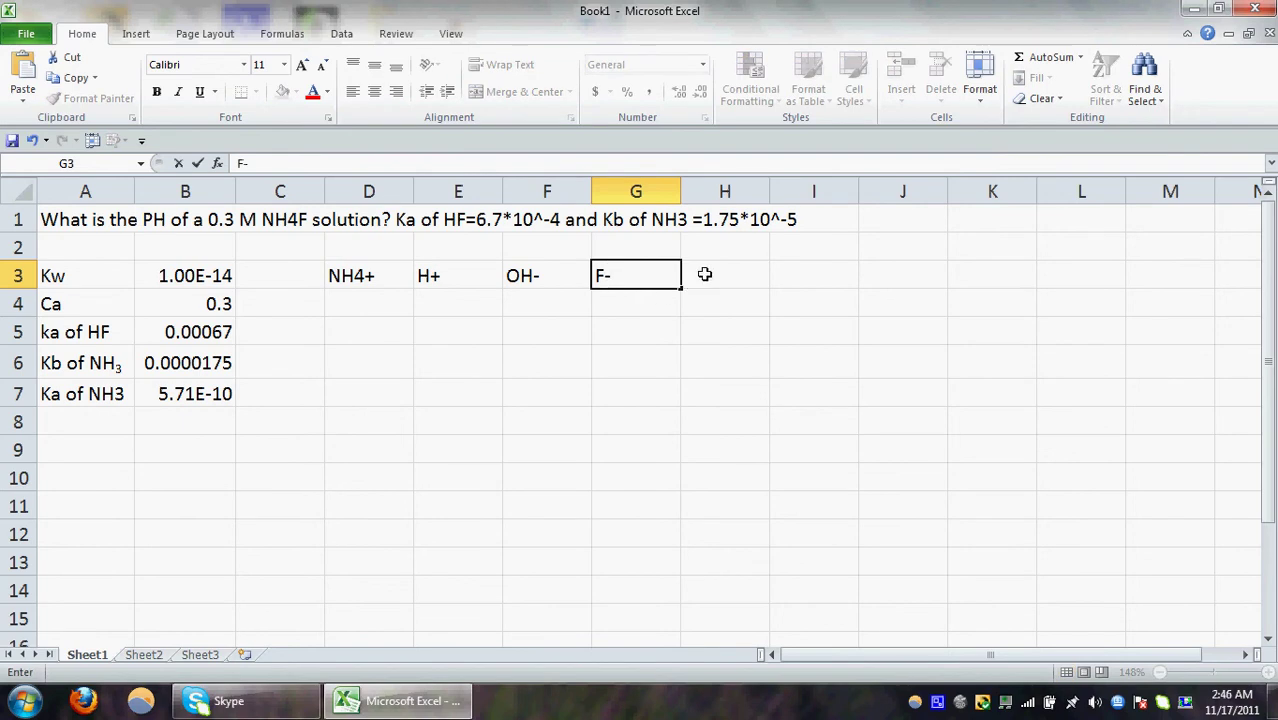
# Complete the ion row by entering =0 in cell H3
pyautogui.click(704, 274)
pyautogui.write('=0')
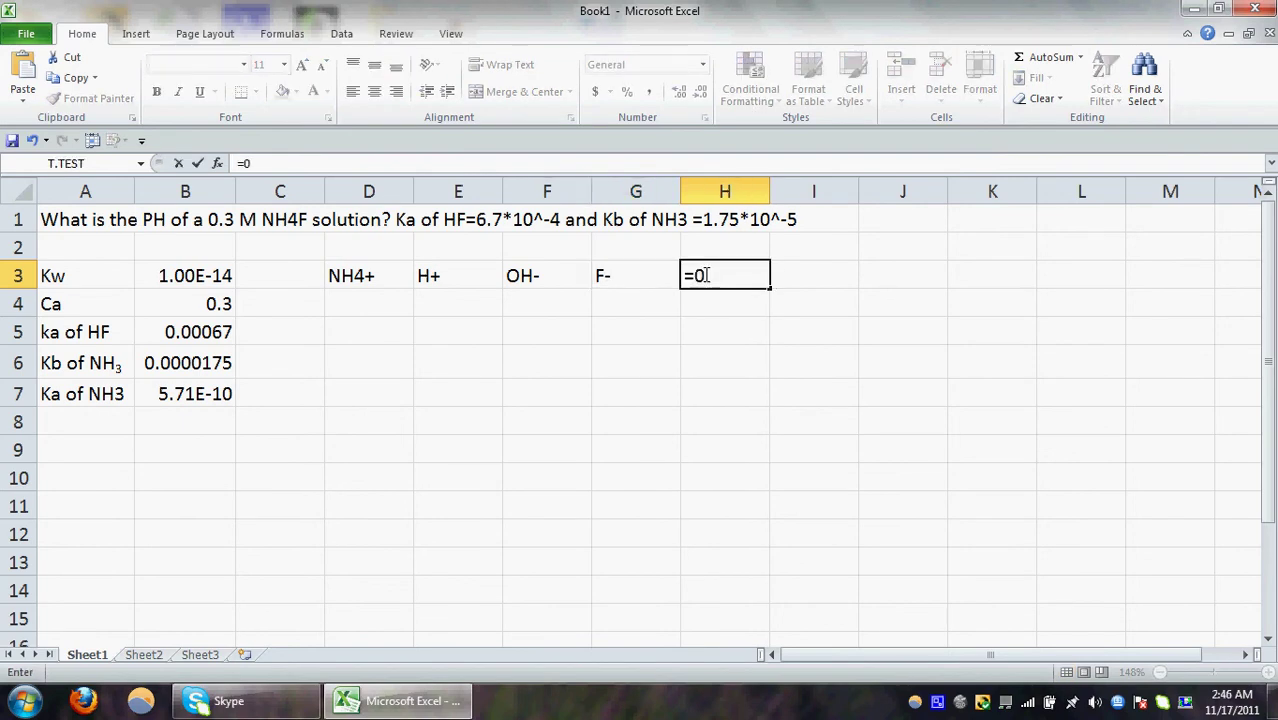
pyautogui.press('Return')
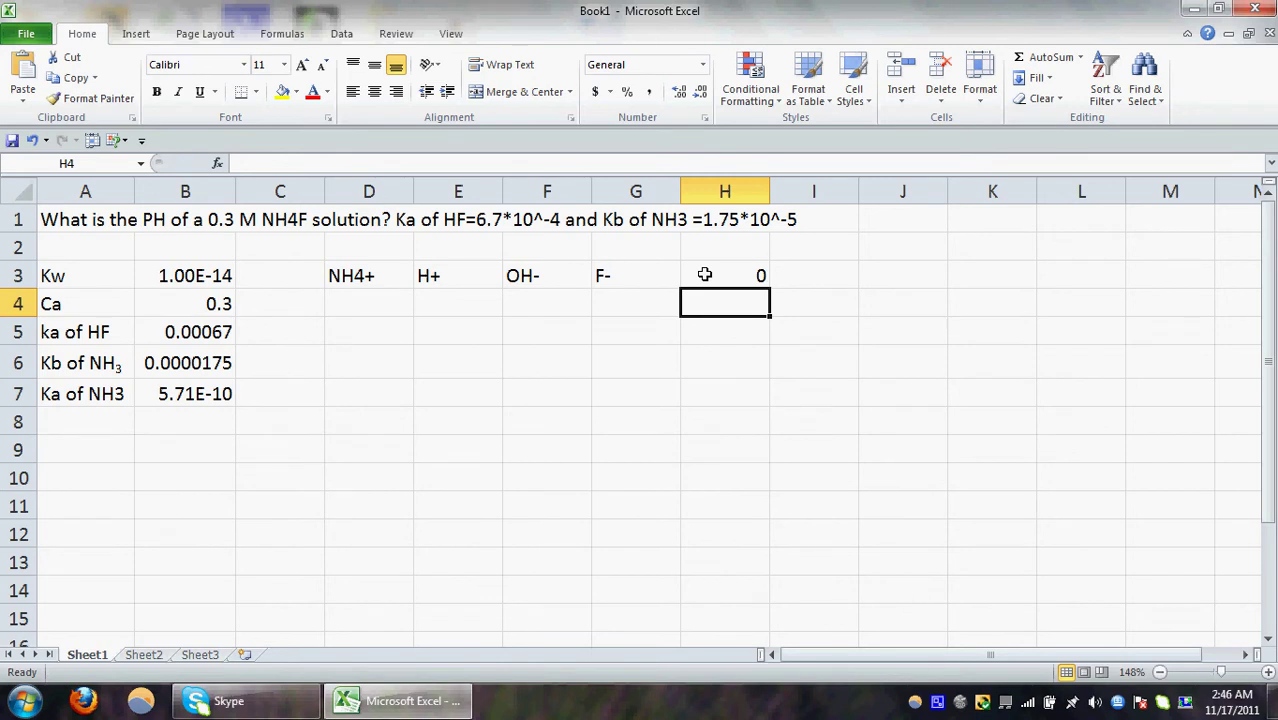
# Enter the table headings PH, H+, OH-, NH4+ and F- across cells D5 to H5
pyautogui.click(399, 329)
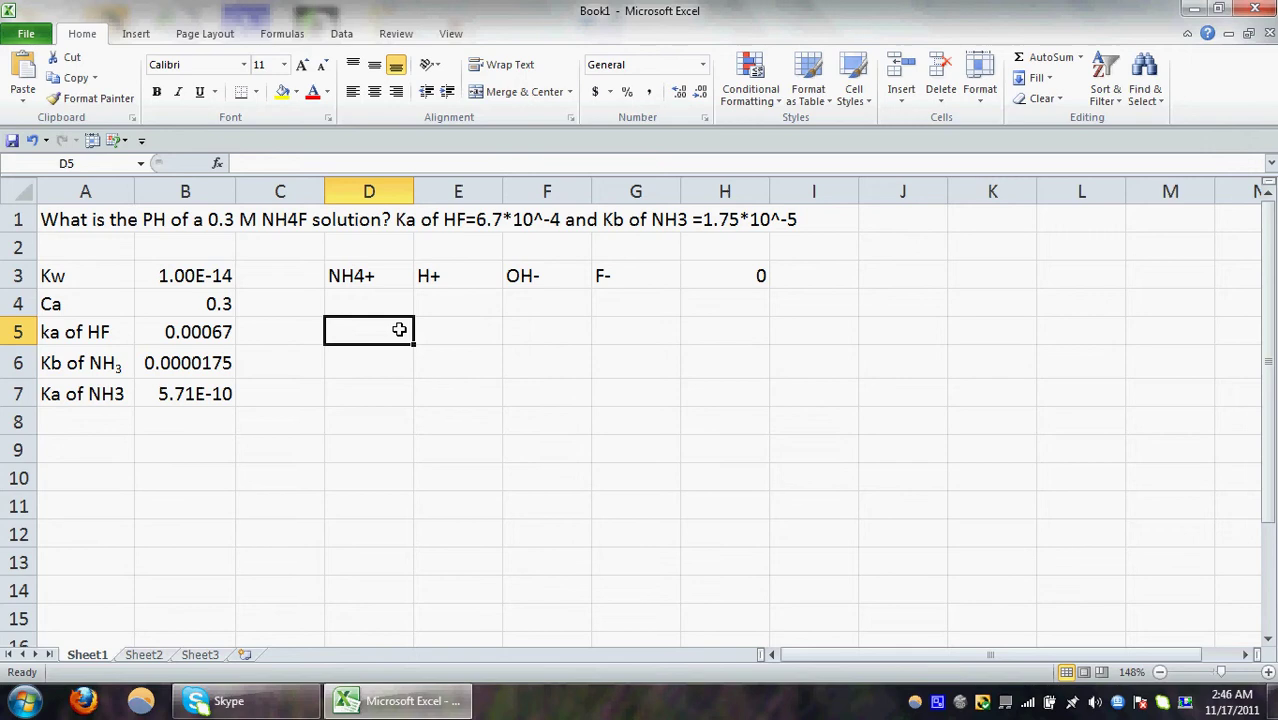
pyautogui.write('PH')
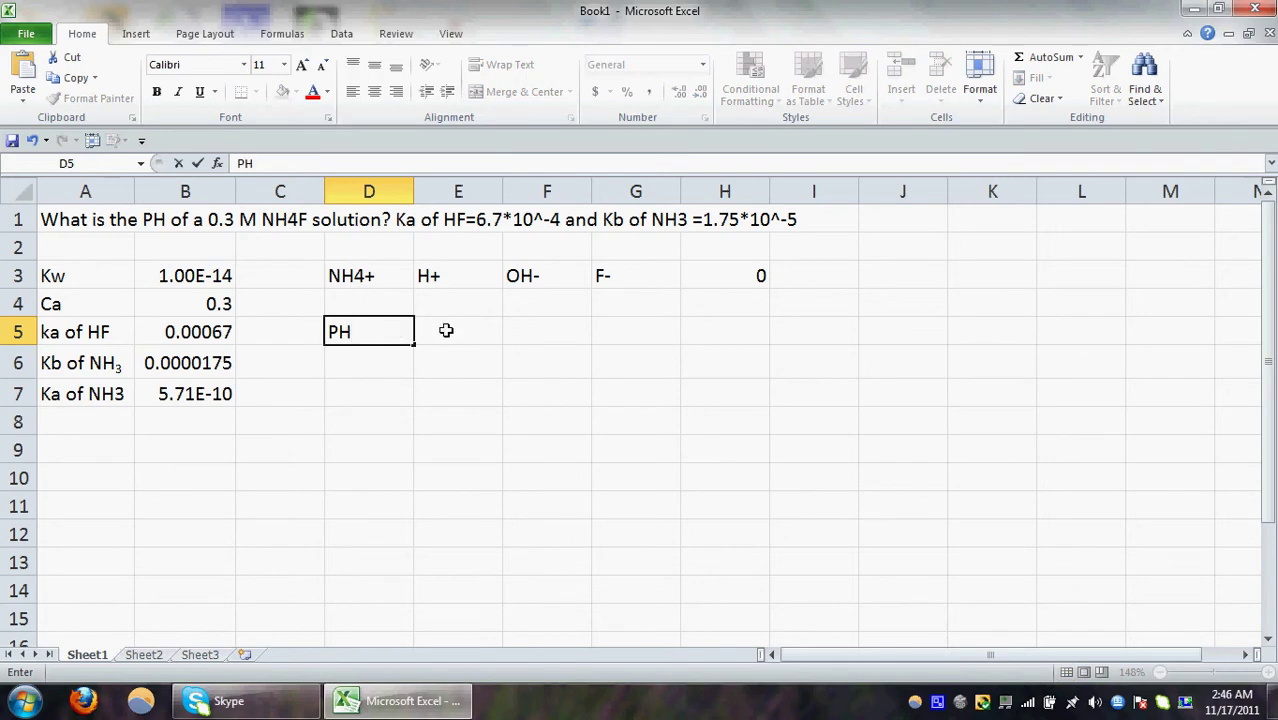
pyautogui.click(446, 330)
pyautogui.write('H+')
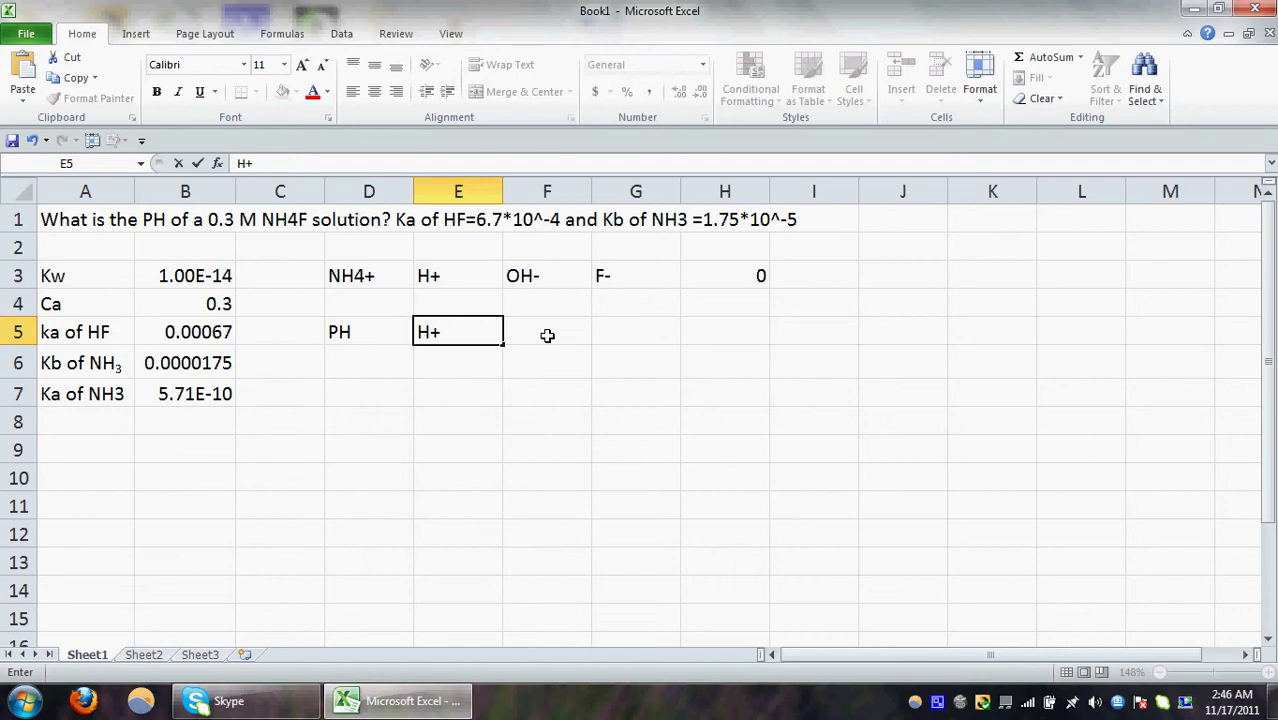
pyautogui.click(547, 335)
pyautogui.write('OH-')
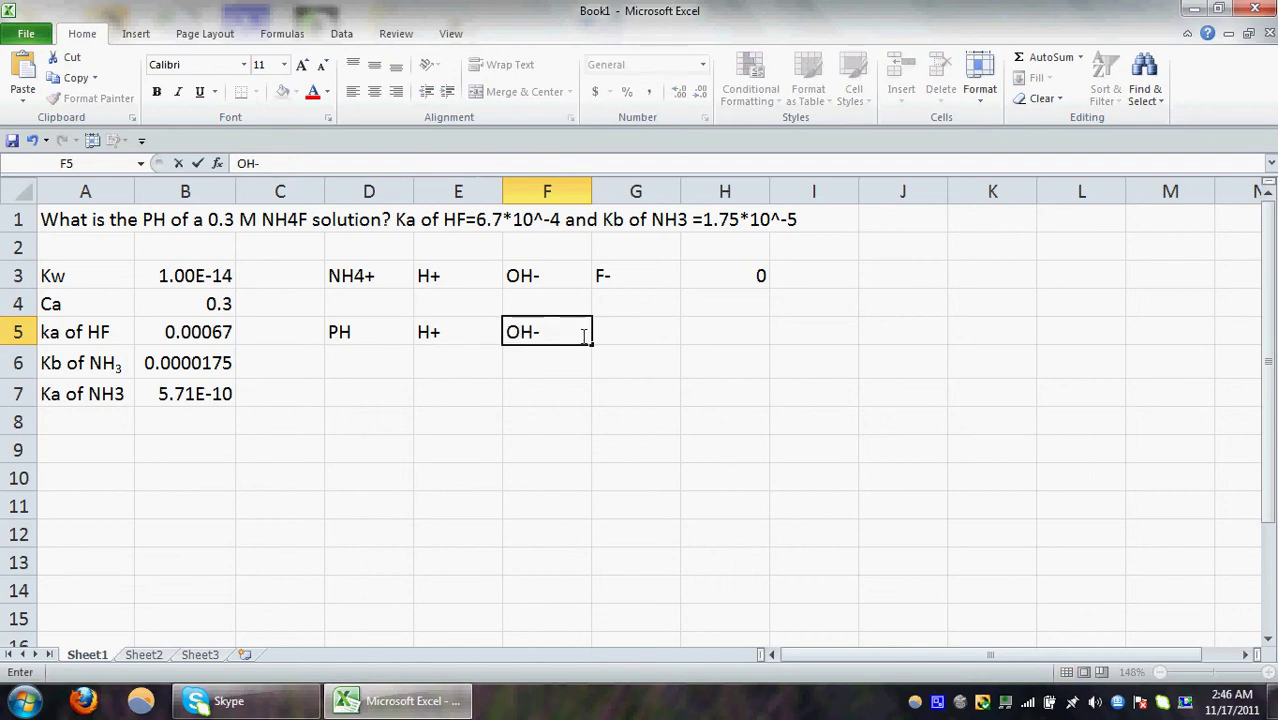
pyautogui.click(622, 331)
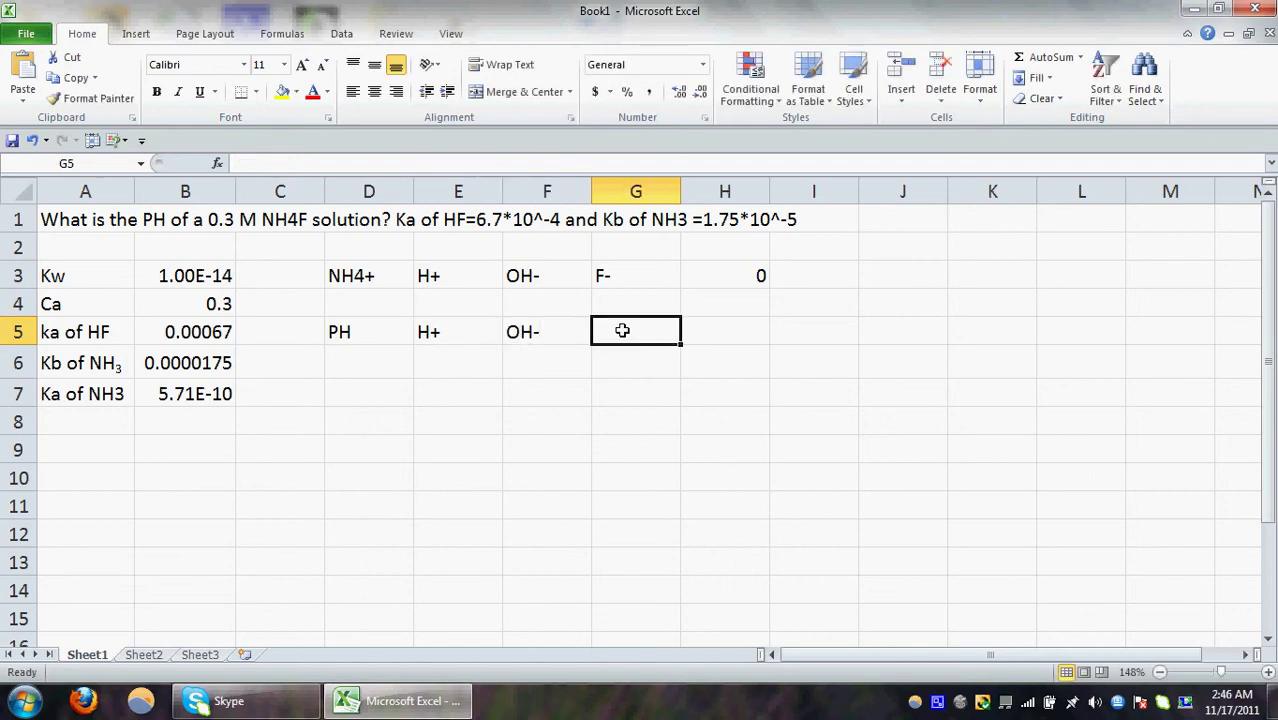
pyautogui.write('NH')
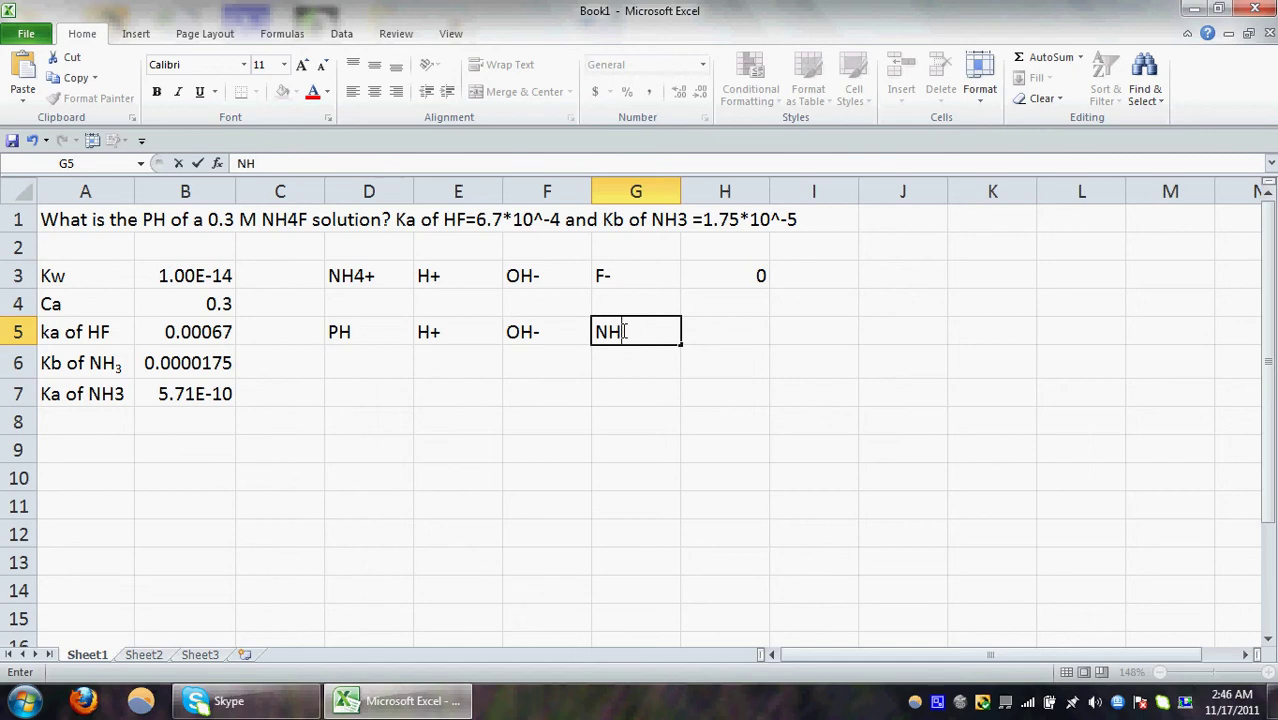
pyautogui.write('4+')
pyautogui.click(707, 332)
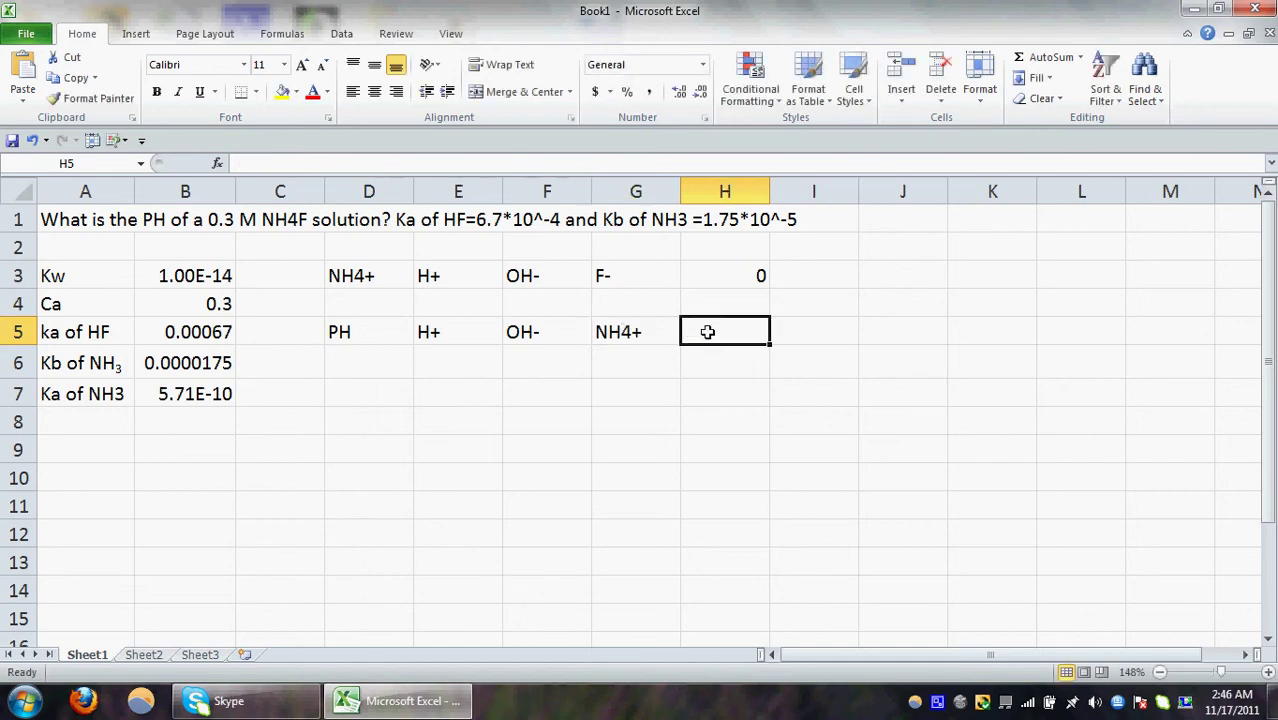
pyautogui.write('F-')
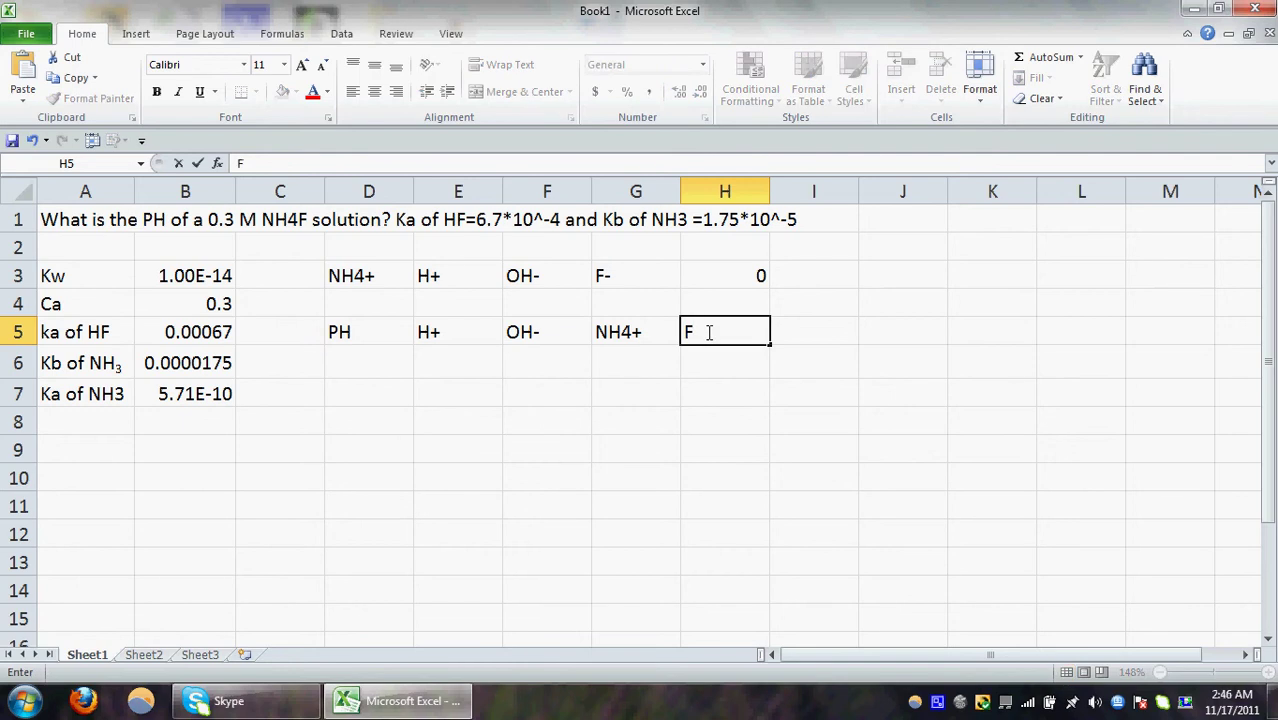
# Add the headings "equation" in cell J5 and "magnify" in cell K5
pyautogui.click(869, 339)
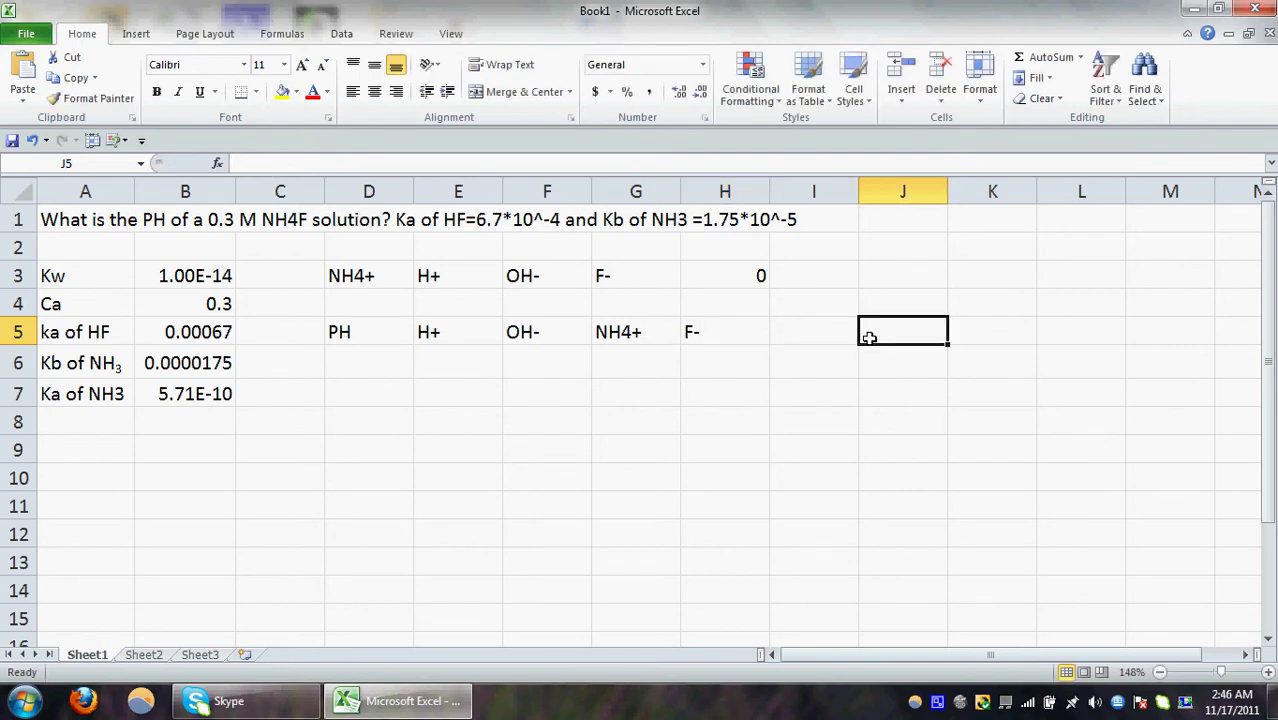
pyautogui.write('equ')
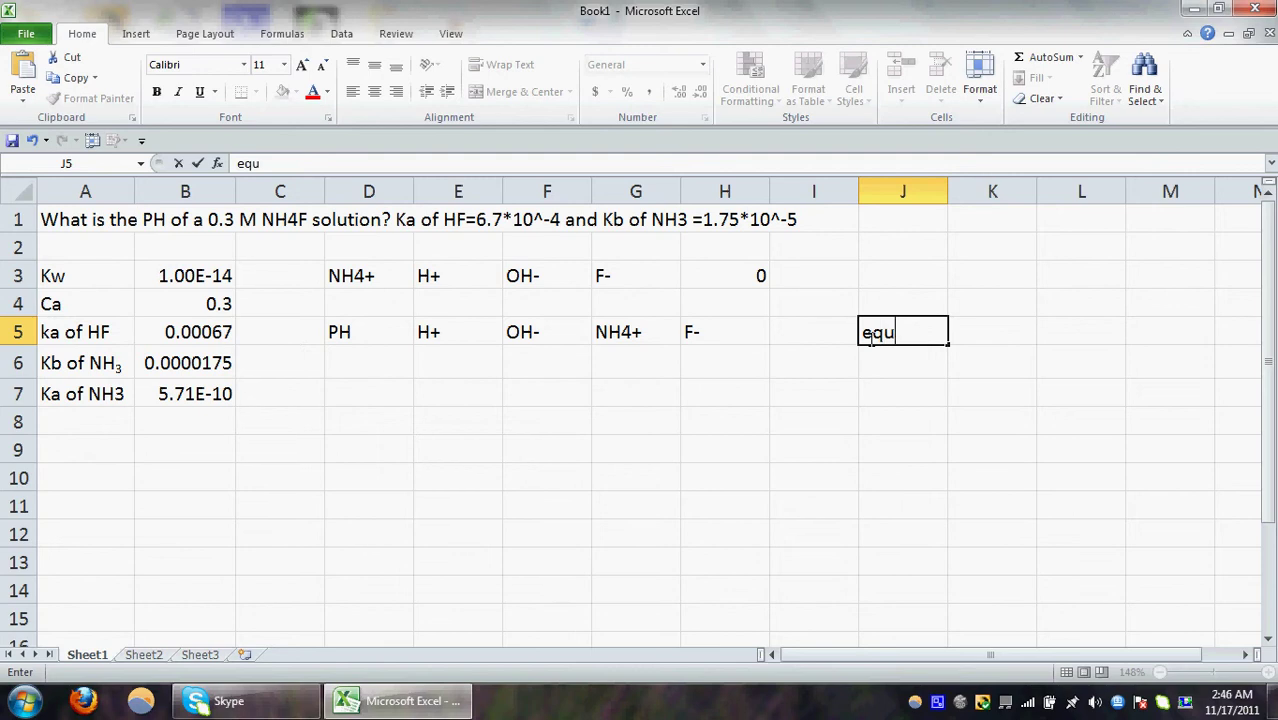
pyautogui.write('ation')
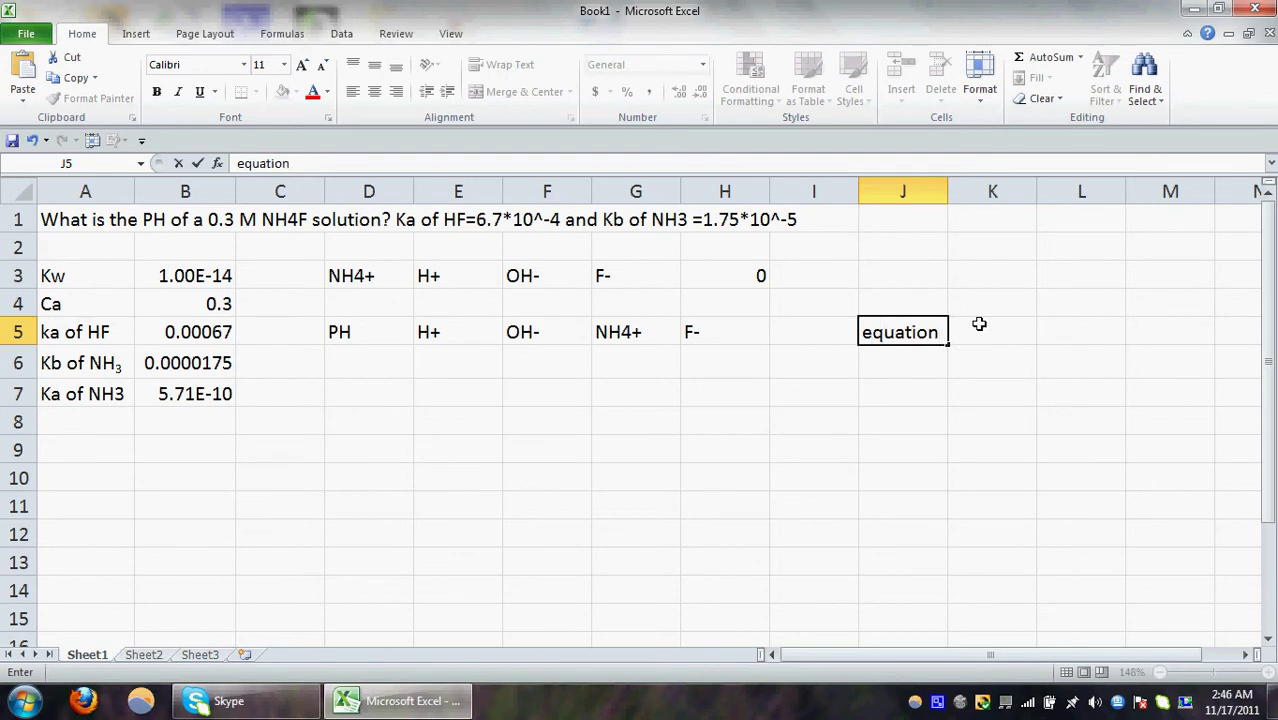
pyautogui.click(979, 324)
pyautogui.write('mag')
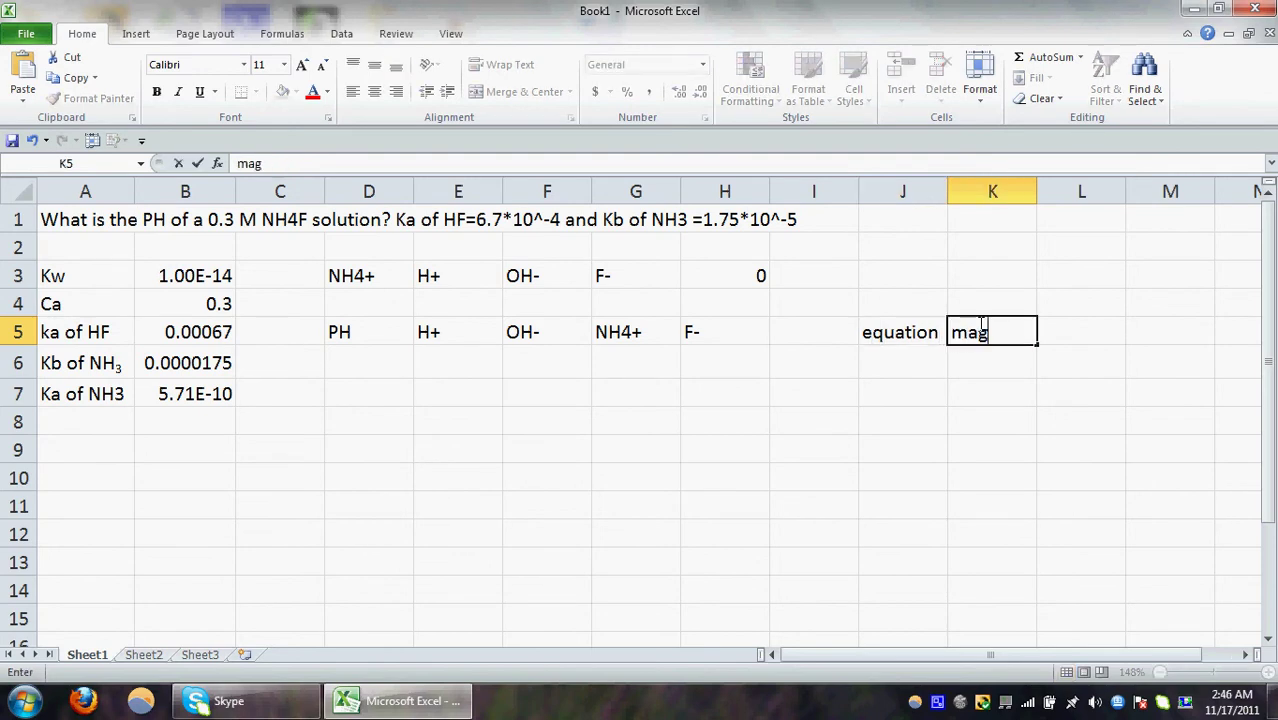
pyautogui.write('nify')
# Enter 6 as the PH guess in cell D6, under the PH heading
pyautogui.click(371, 372)
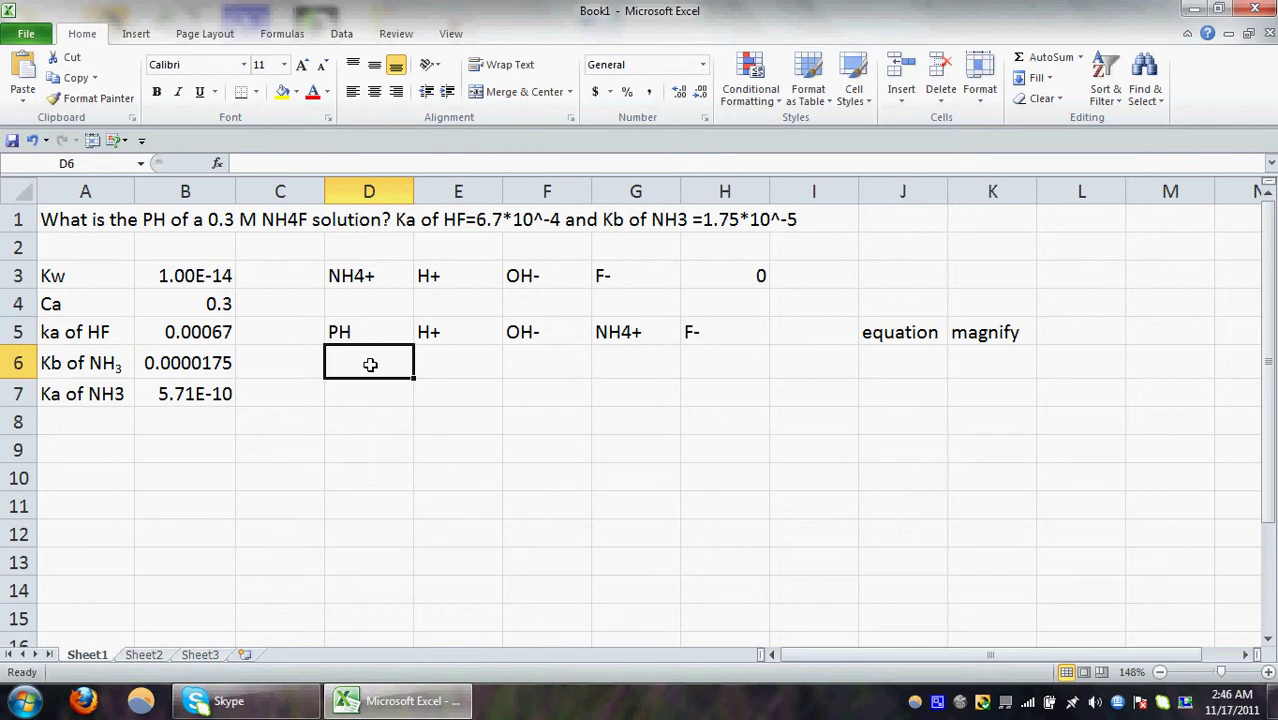
pyautogui.write('6')
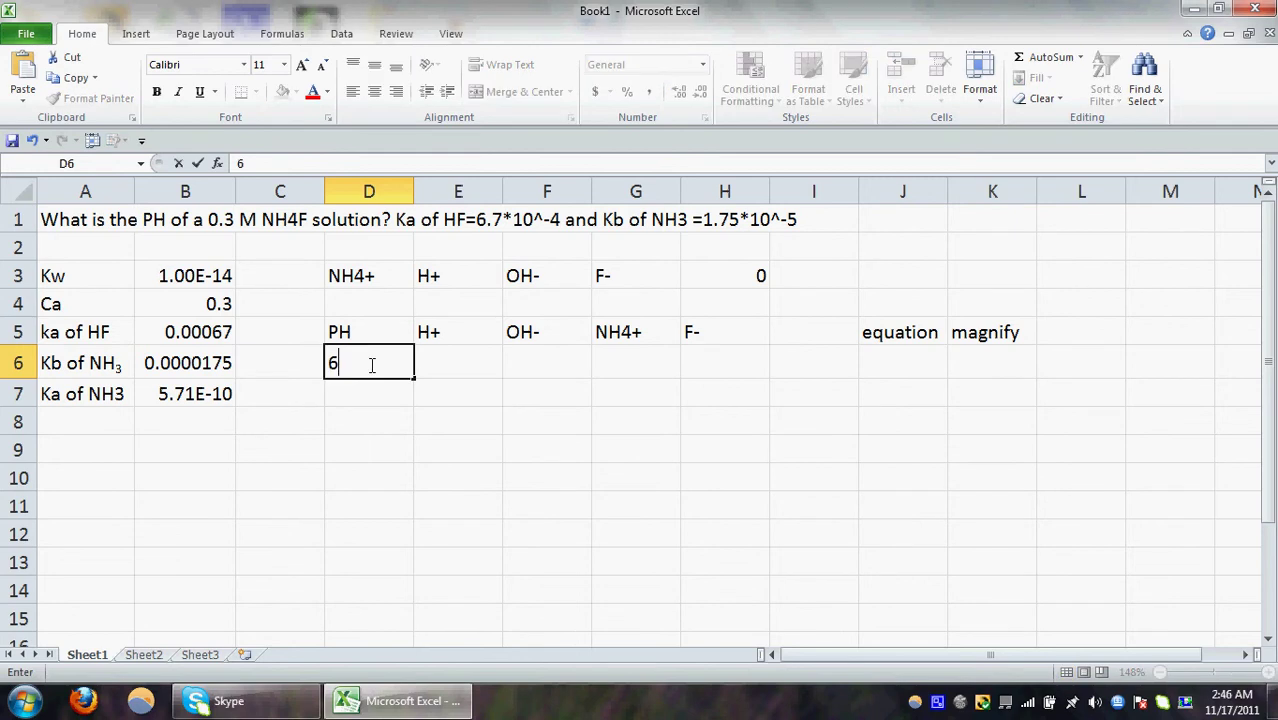
pyautogui.click(428, 368)
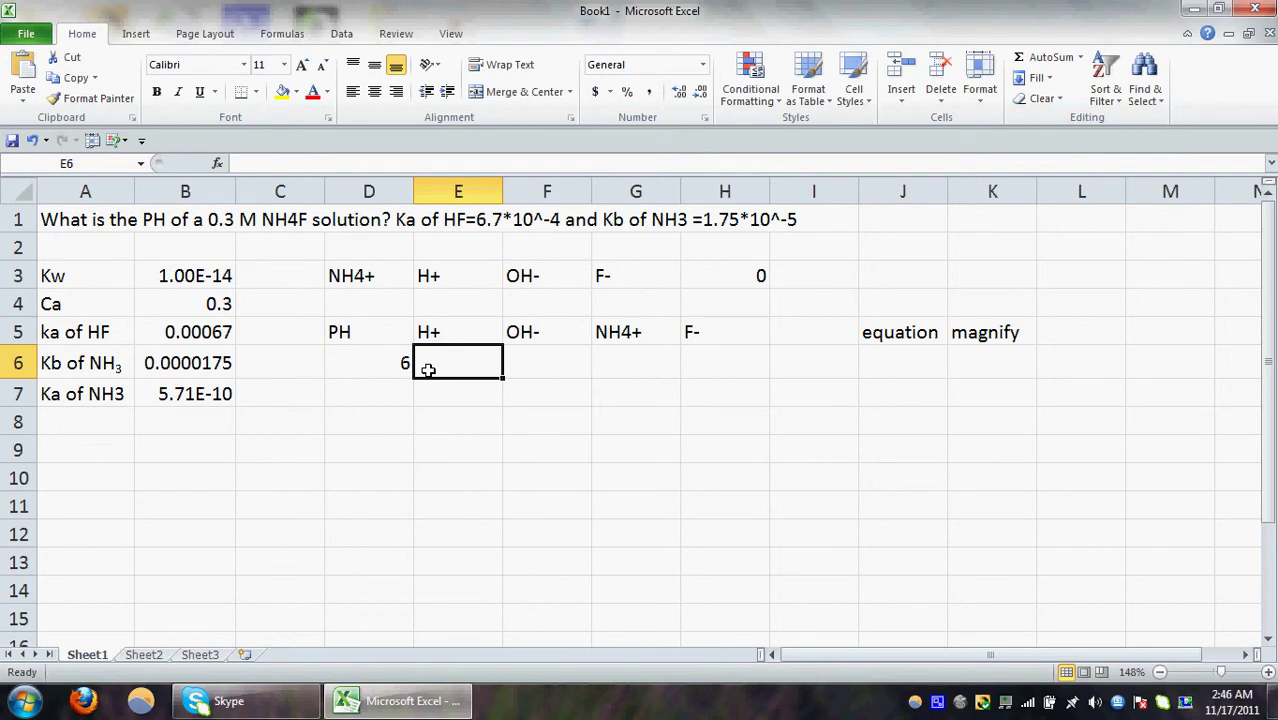
# Enter the formula =10^-D6 in cell E6 to compute H+ from the PH guess
pyautogui.write('=')
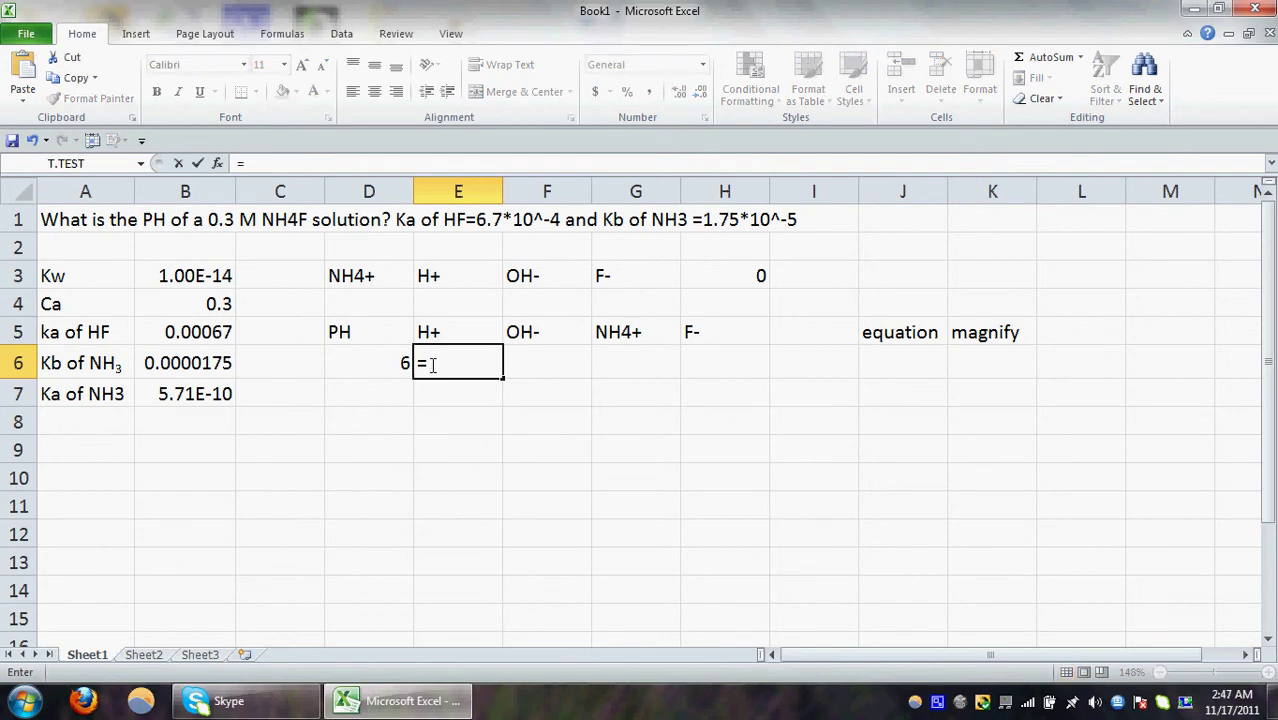
pyautogui.write('10^-')
pyautogui.click(372, 371)
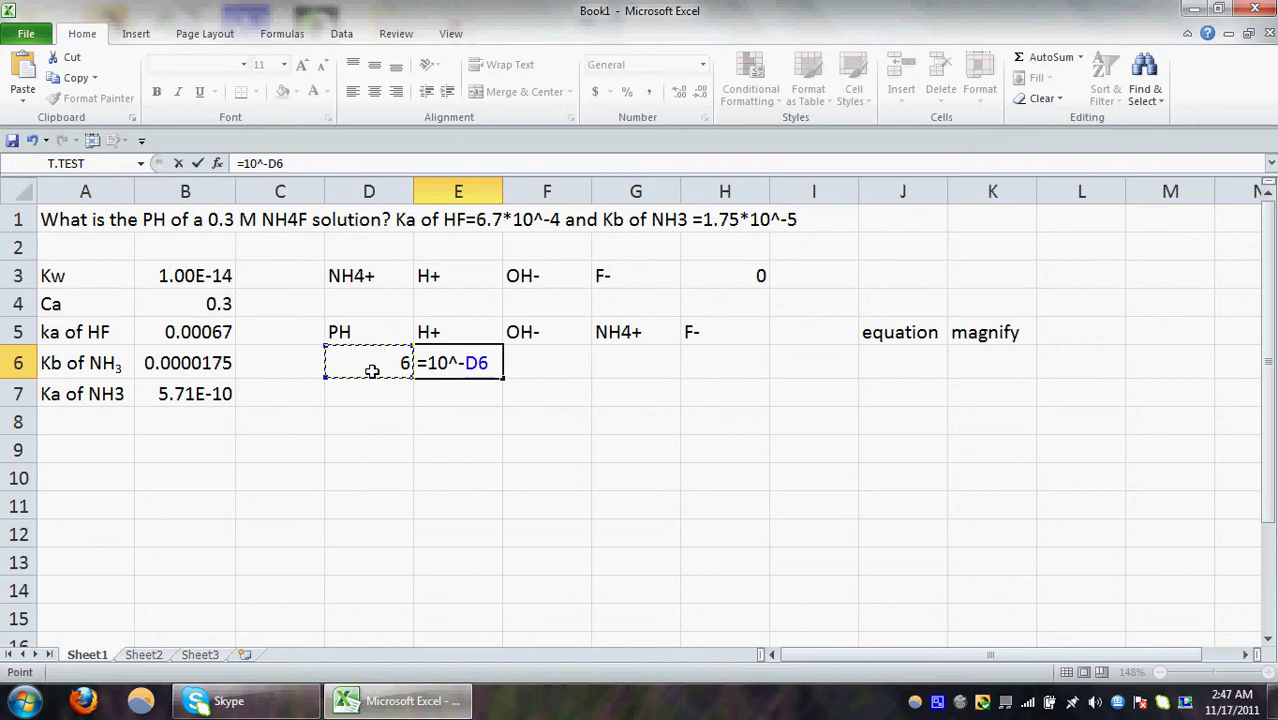
pyautogui.press('Return')
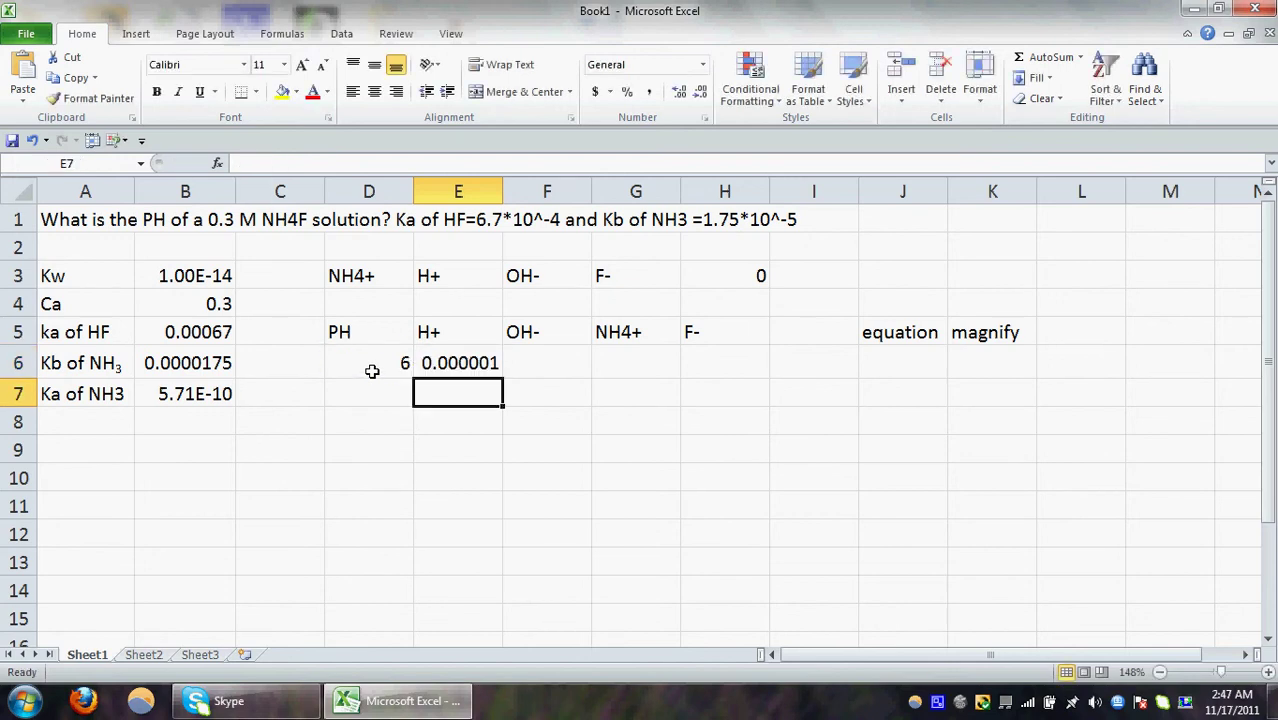
# Enter the formula =KW/E6 in cell F6 to compute the OH- concentration
pyautogui.click(525, 363)
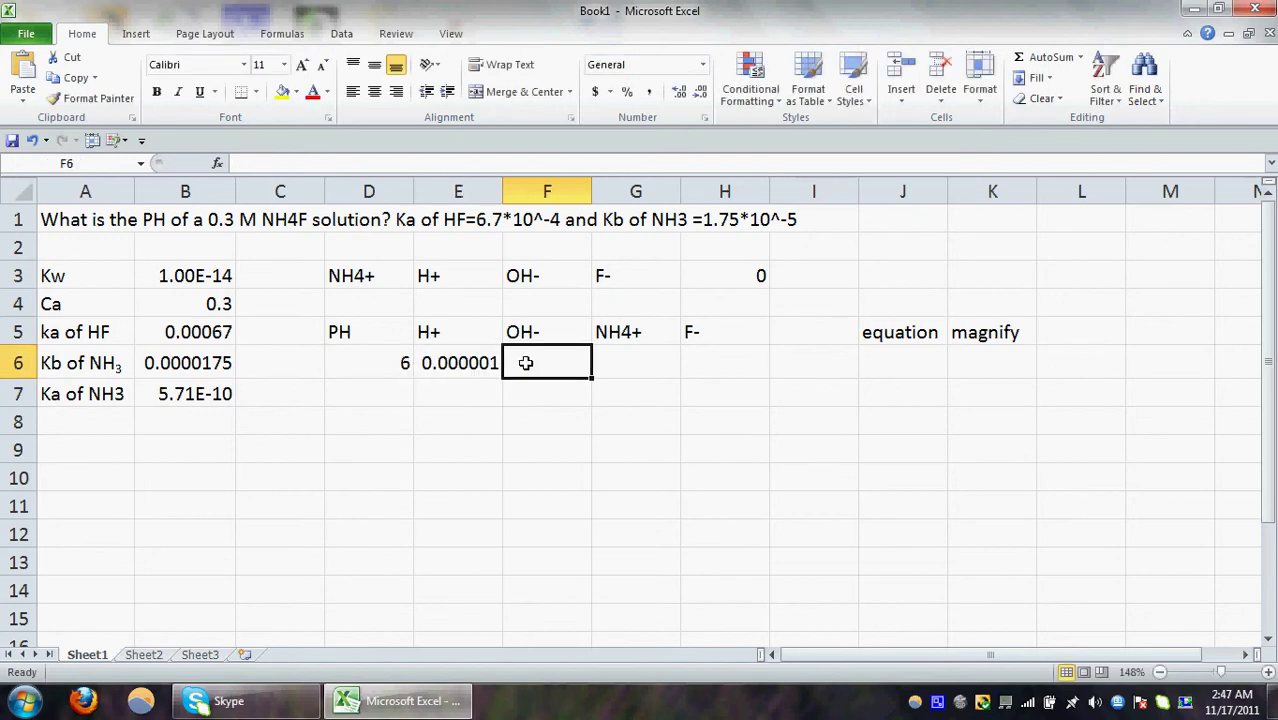
pyautogui.write('=')
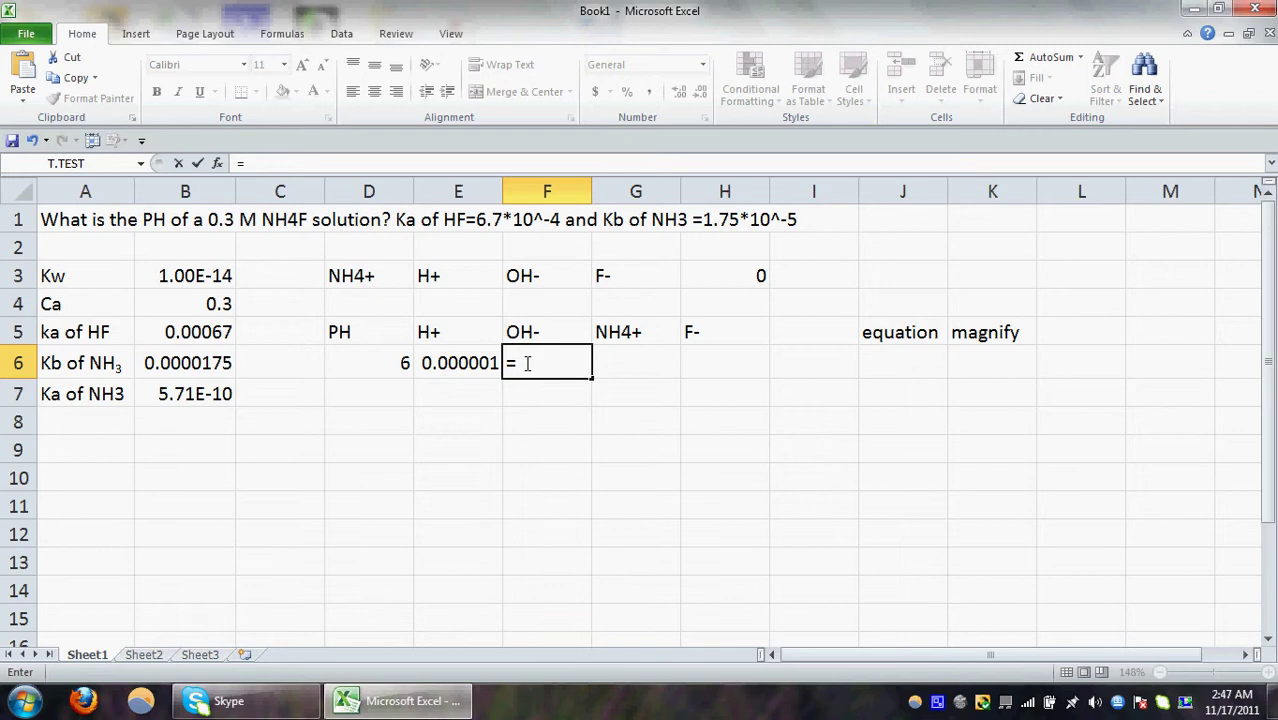
pyautogui.click(207, 276)
pyautogui.write('/')
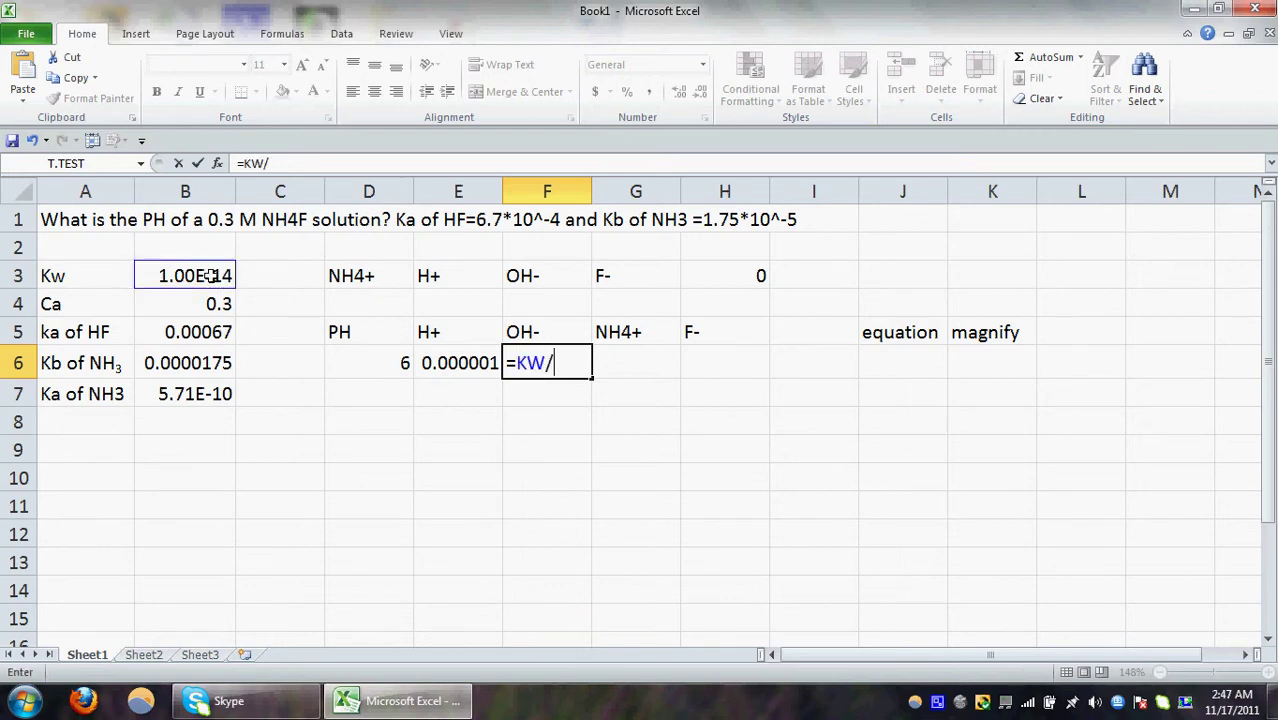
pyautogui.click(454, 365)
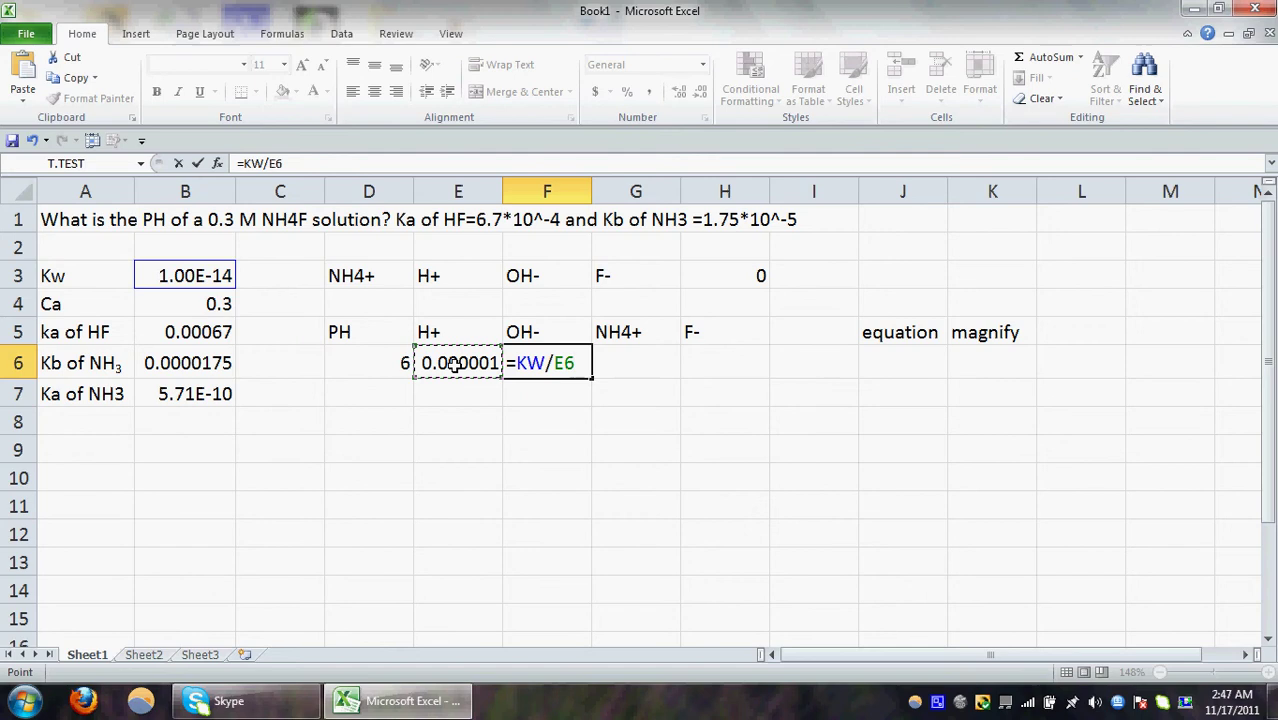
pyautogui.press('Return')
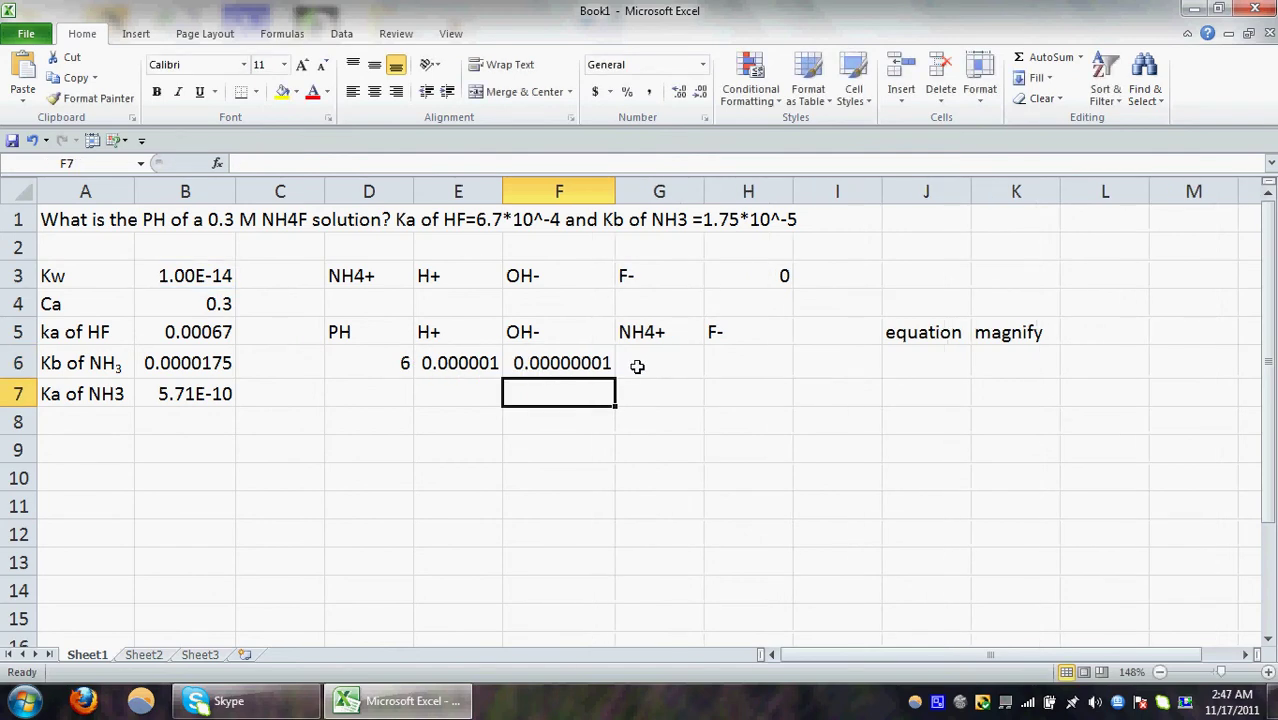
# Enter the formula =Ca*E6/(E6+KaN) in cell G6 for the NH4+ concentration
pyautogui.click(637, 366)
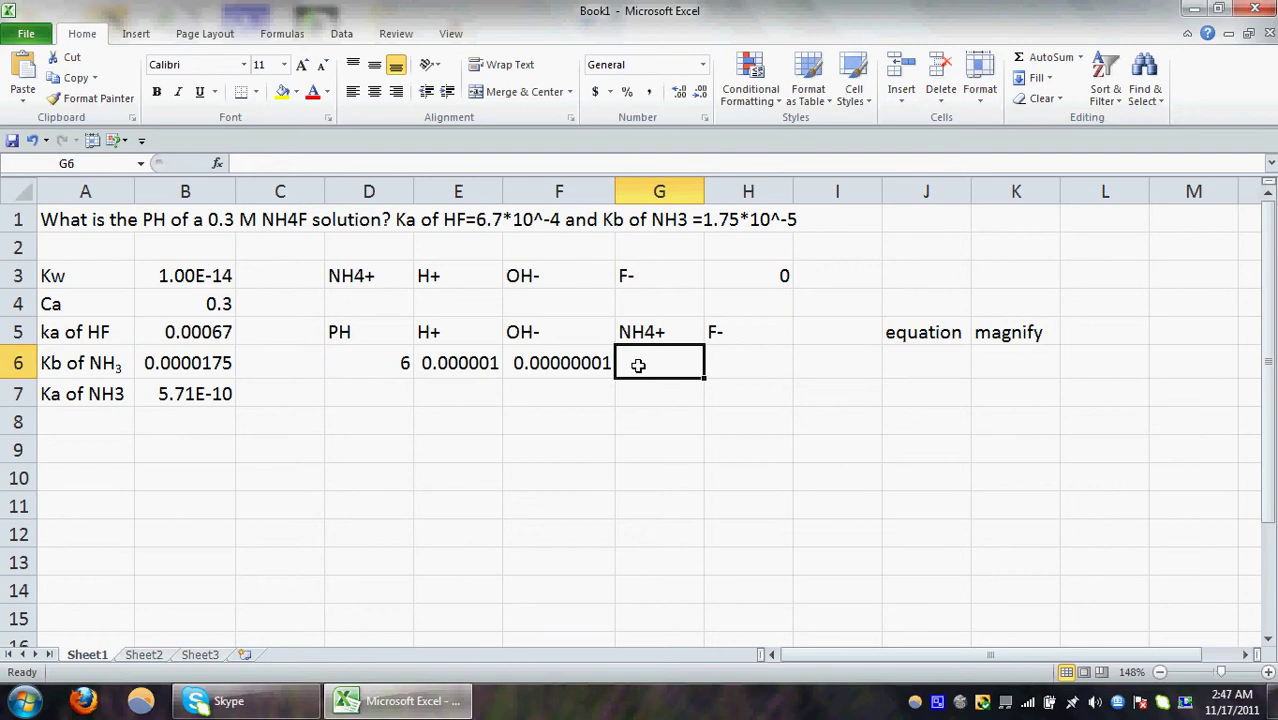
pyautogui.write('=')
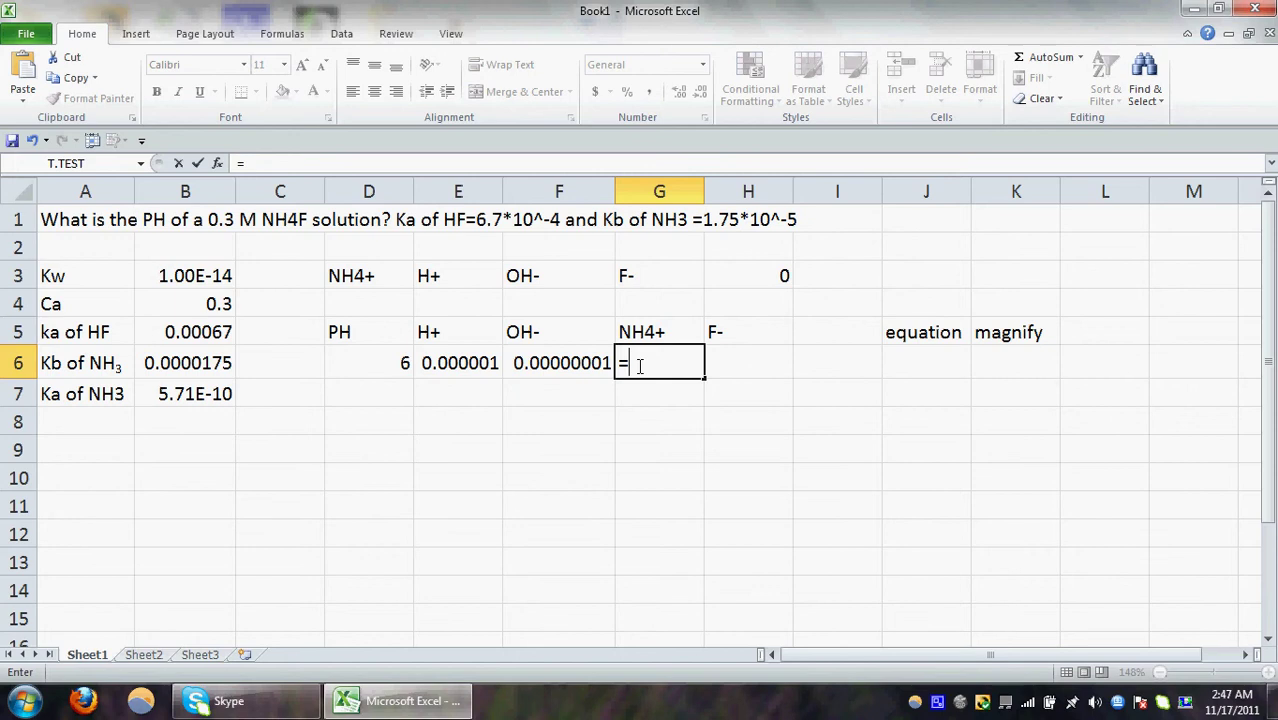
pyautogui.click(211, 308)
pyautogui.write('*')
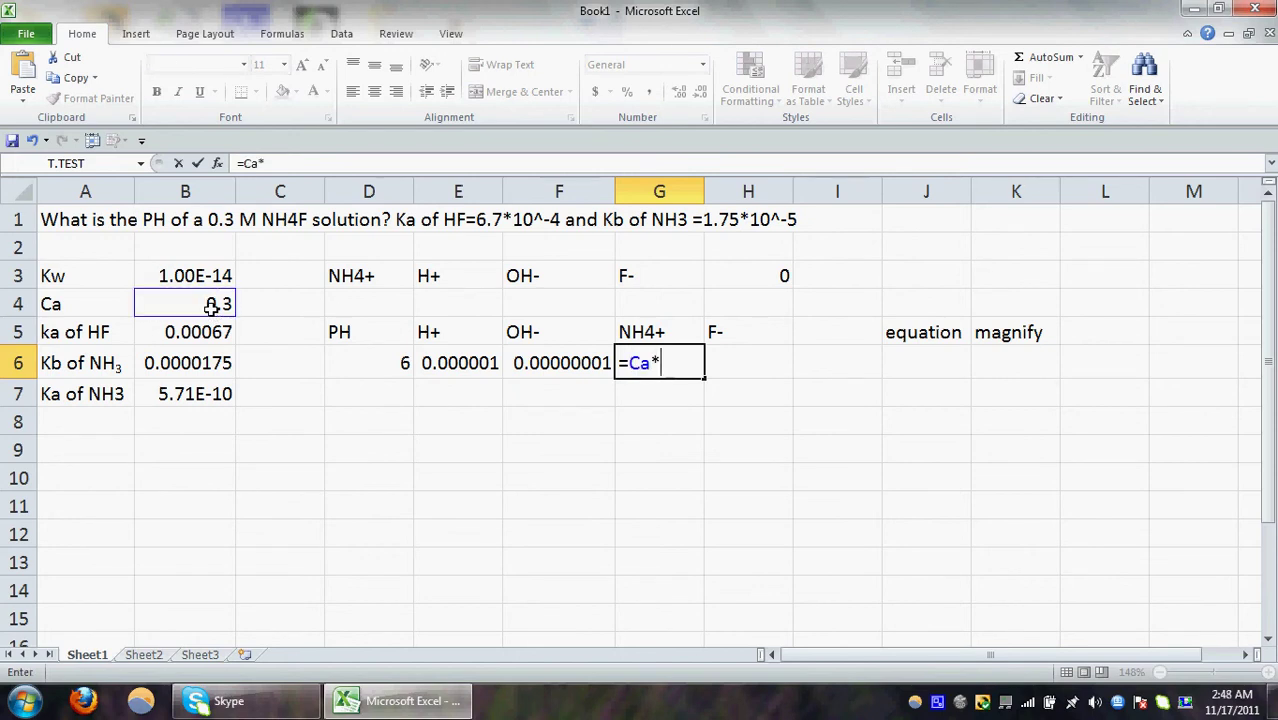
pyautogui.click(448, 361)
pyautogui.write('/(')
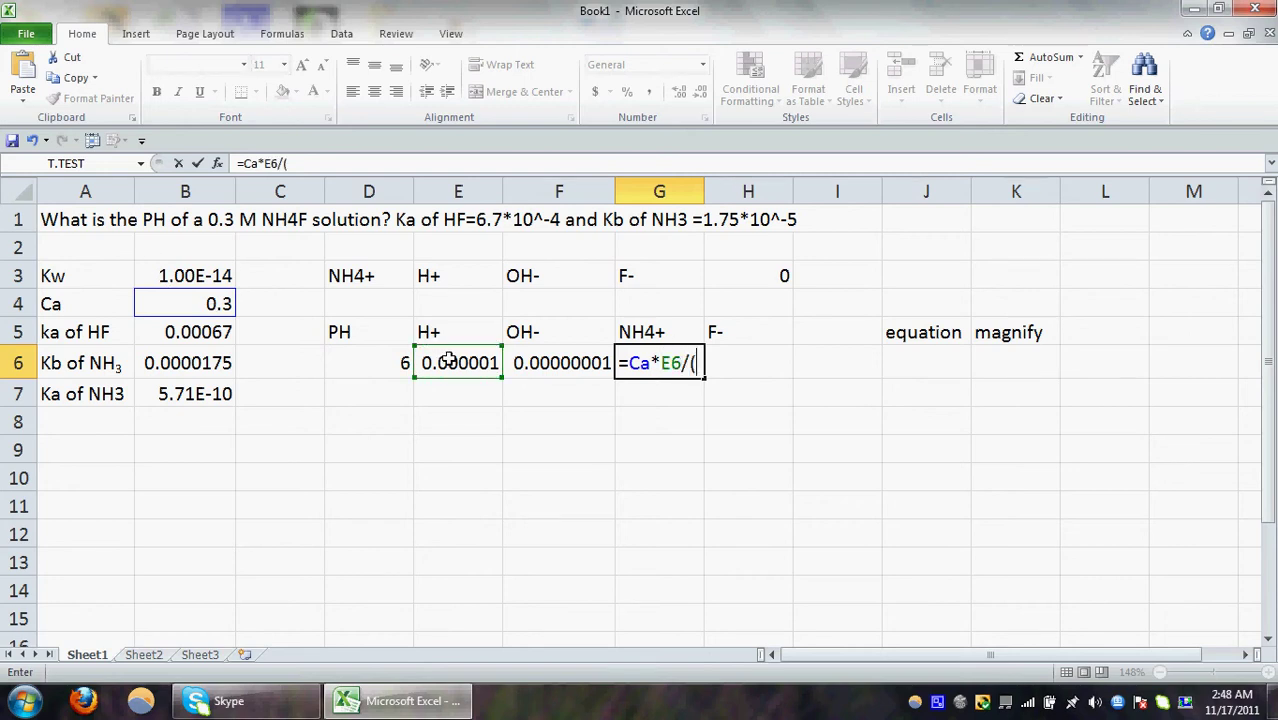
pyautogui.click(468, 366)
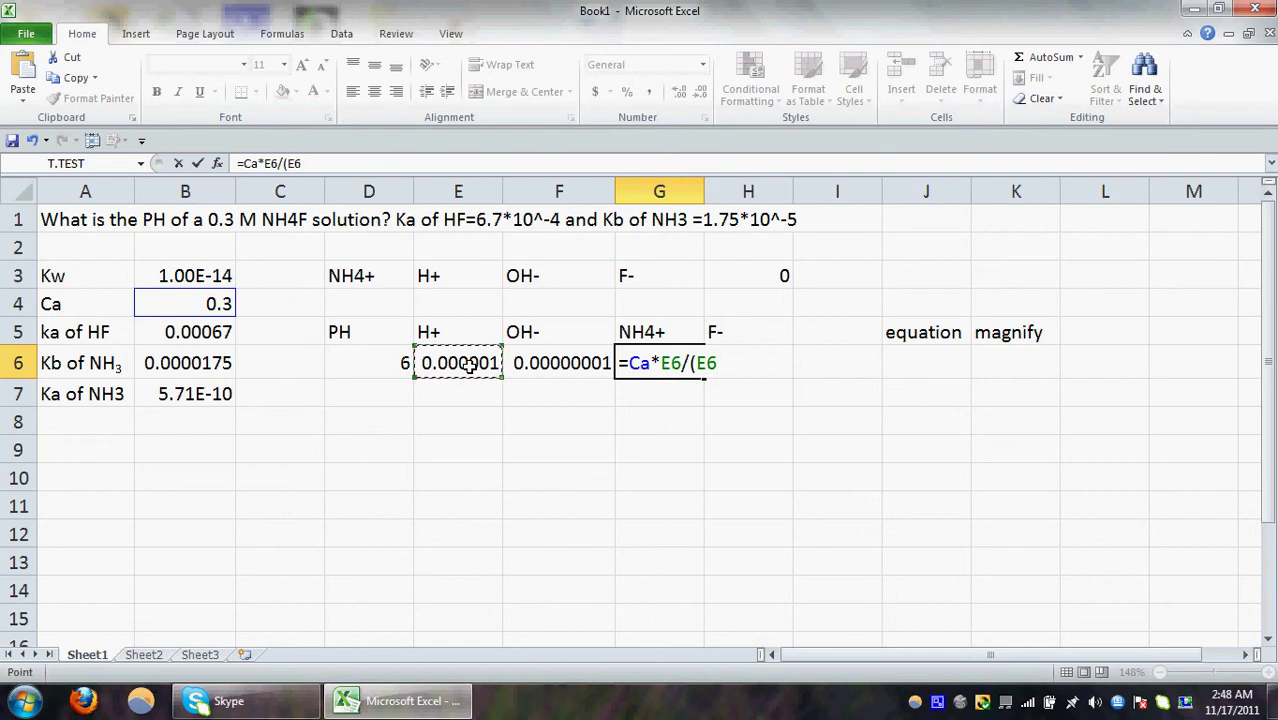
pyautogui.write('+')
pyautogui.click(220, 395)
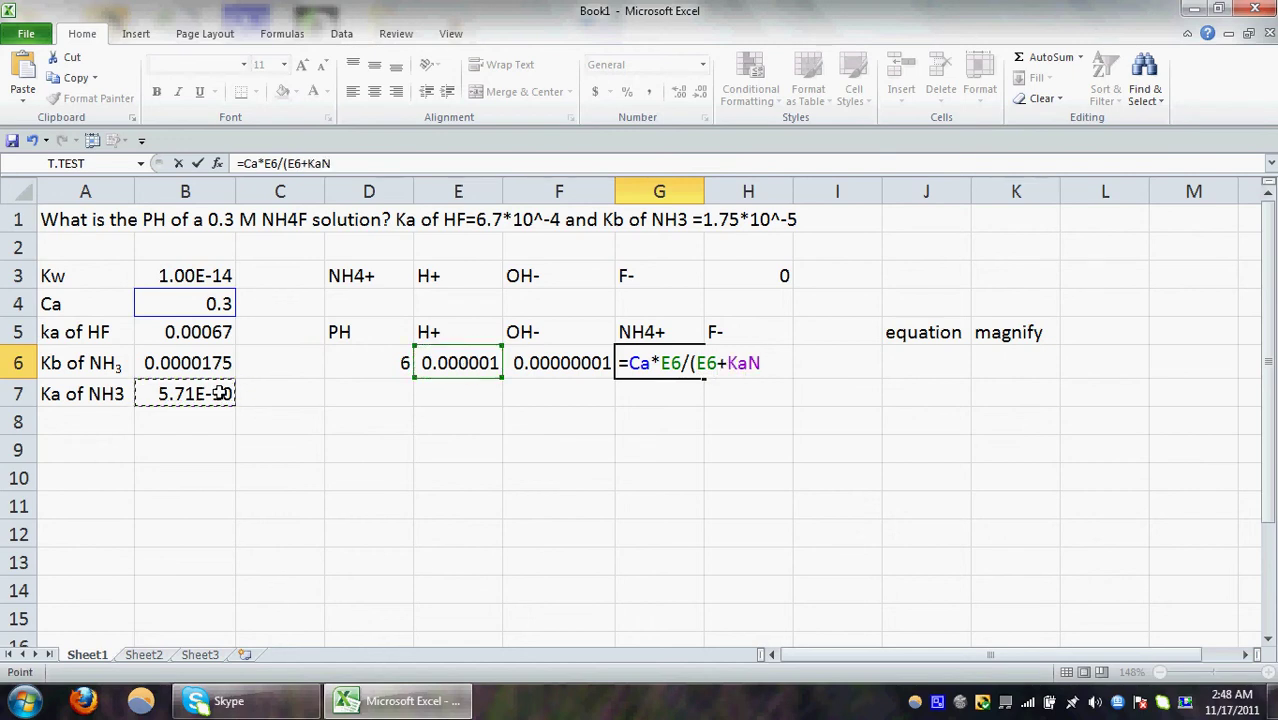
pyautogui.write(')')
pyautogui.press('Return')
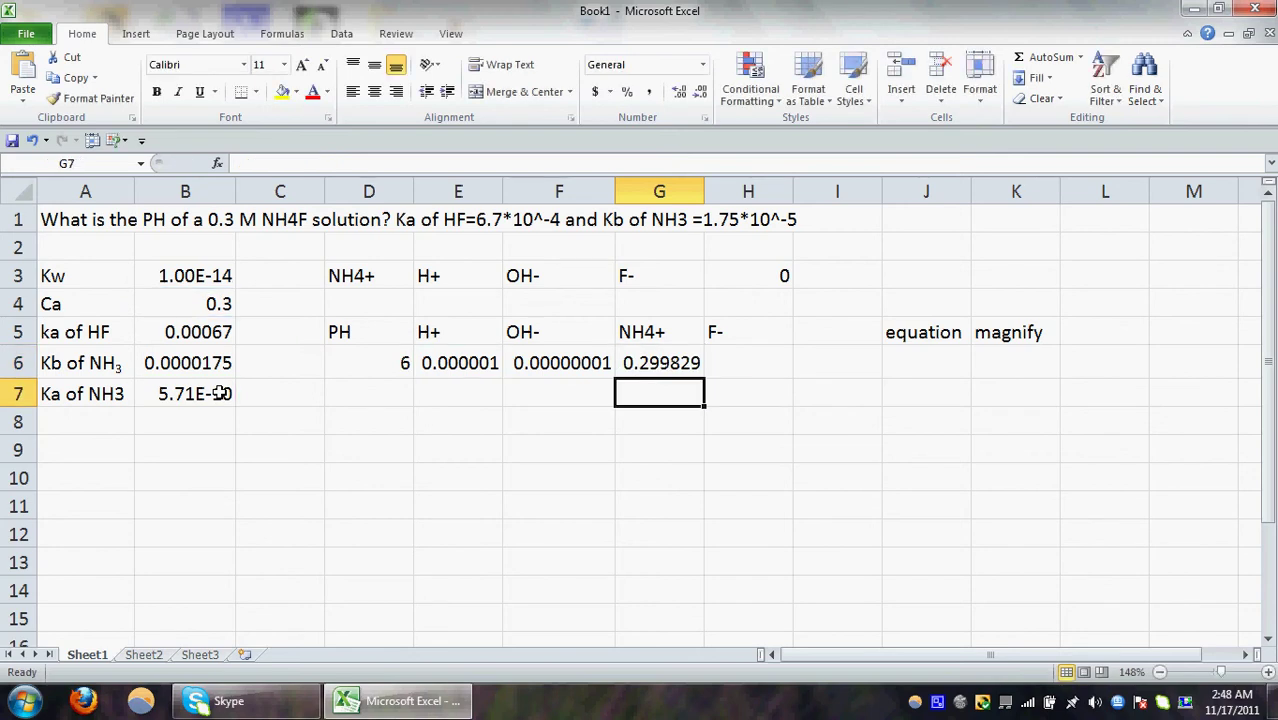
pyautogui.click(643, 360)
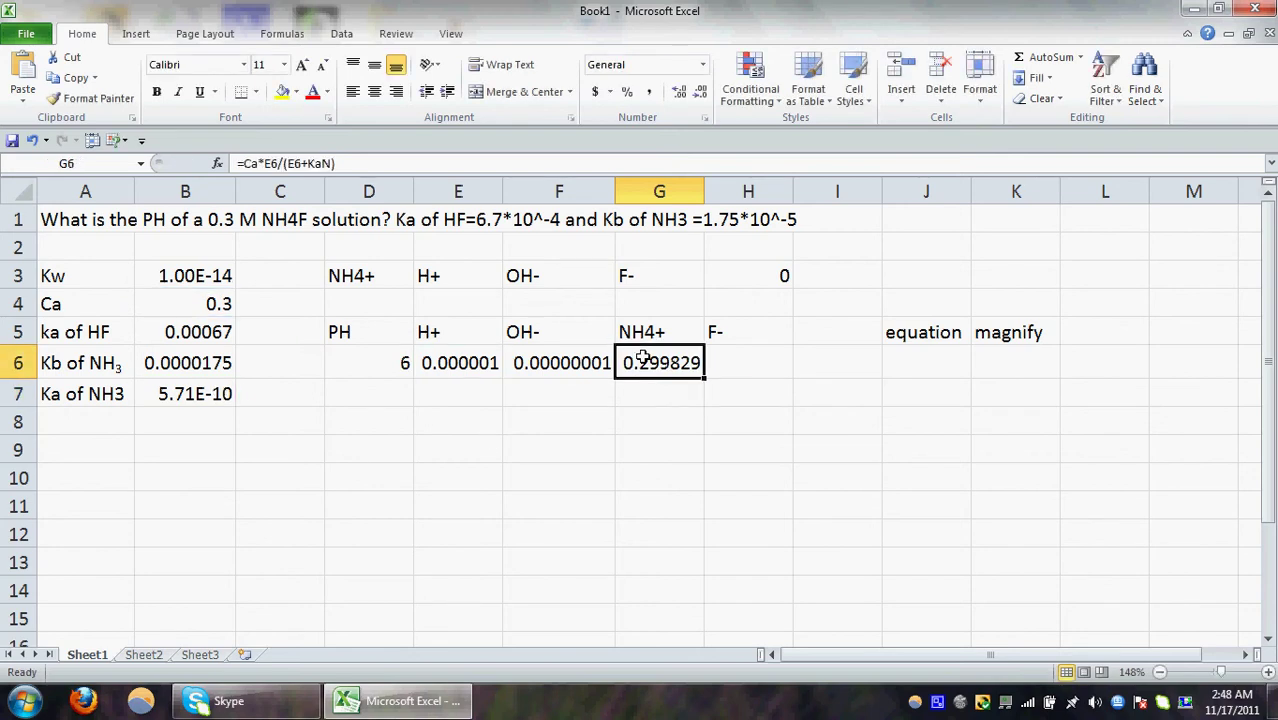
# Enter the formula =Ca*KaH/(E6+KaH) in cell H6 for the F- concentration
pyautogui.click(721, 360)
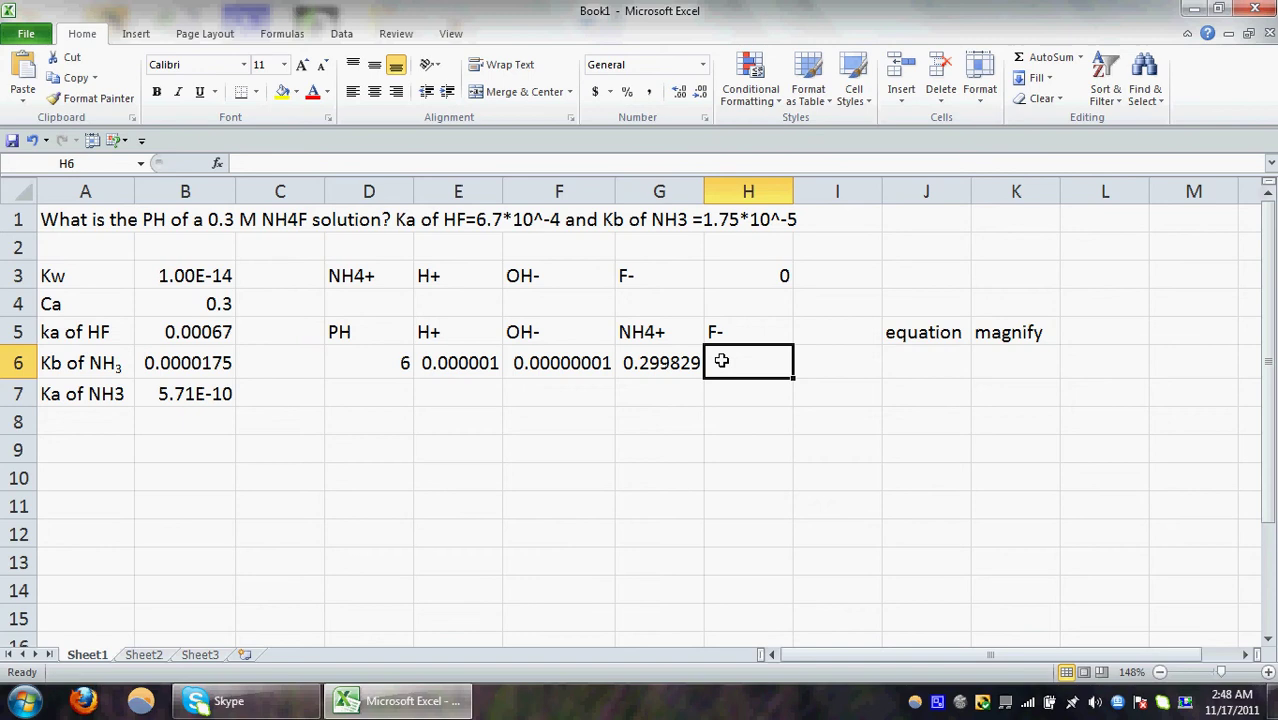
pyautogui.write('=')
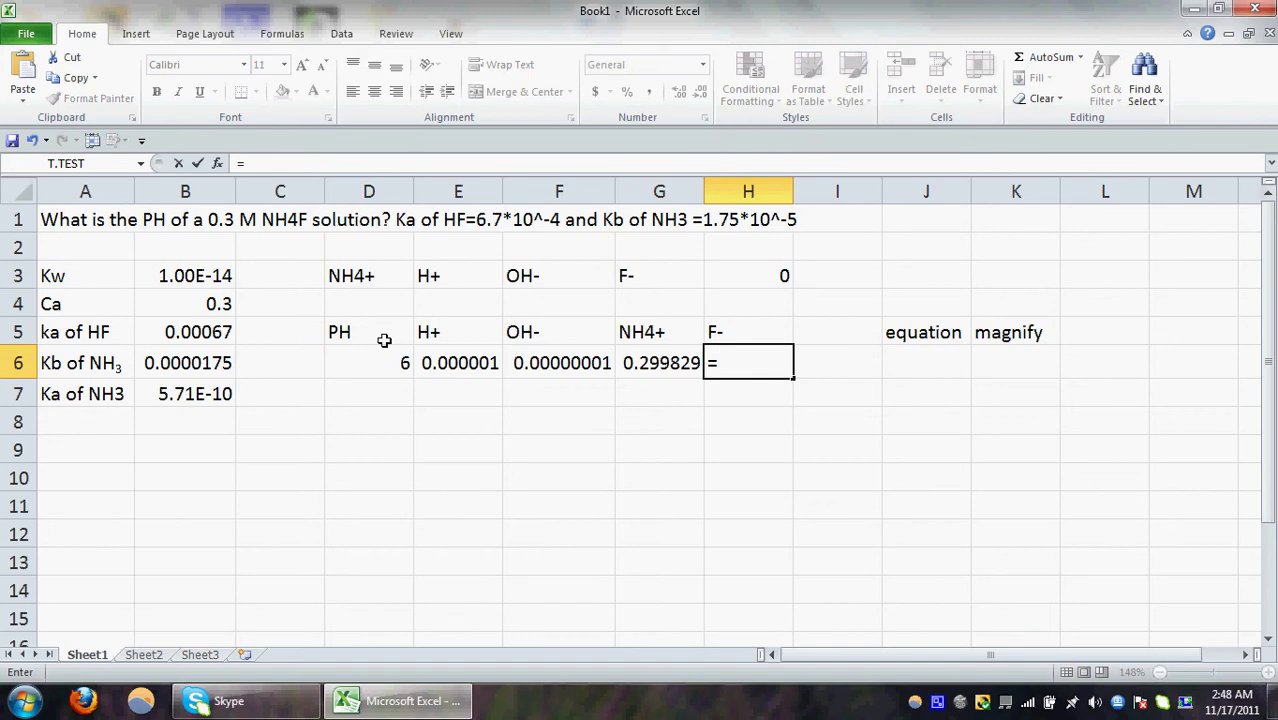
pyautogui.click(181, 310)
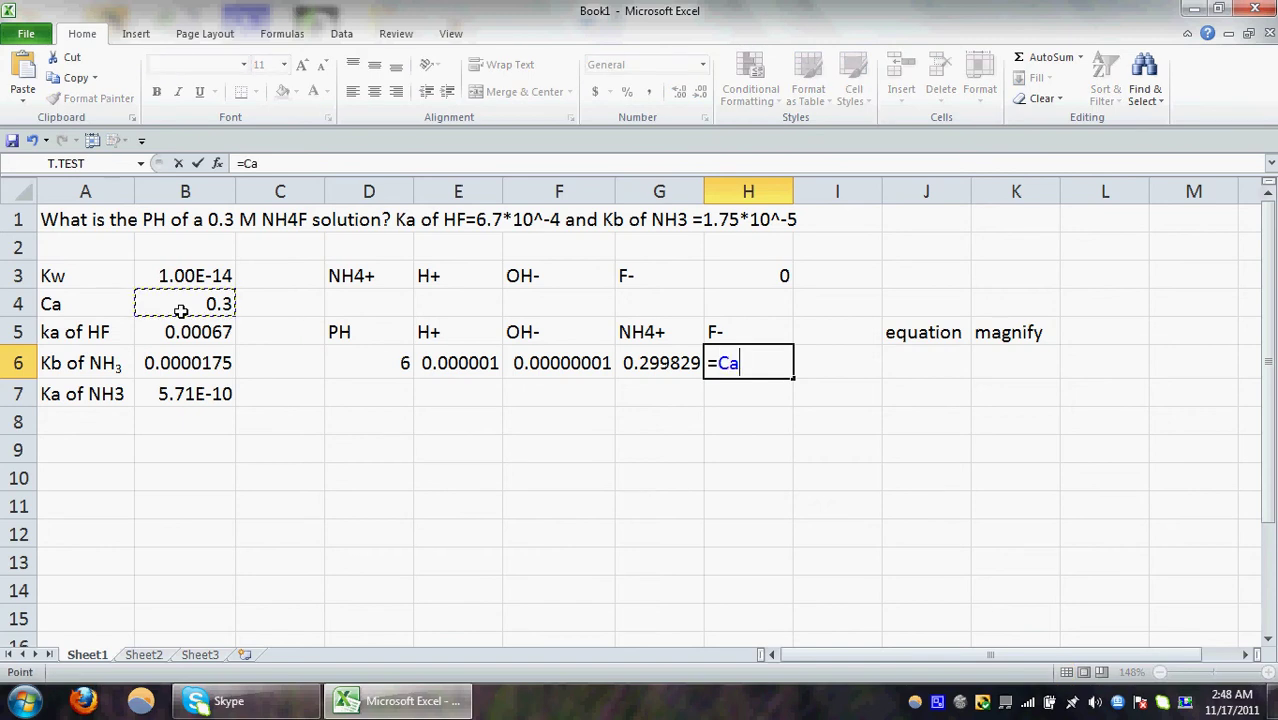
pyautogui.write('*')
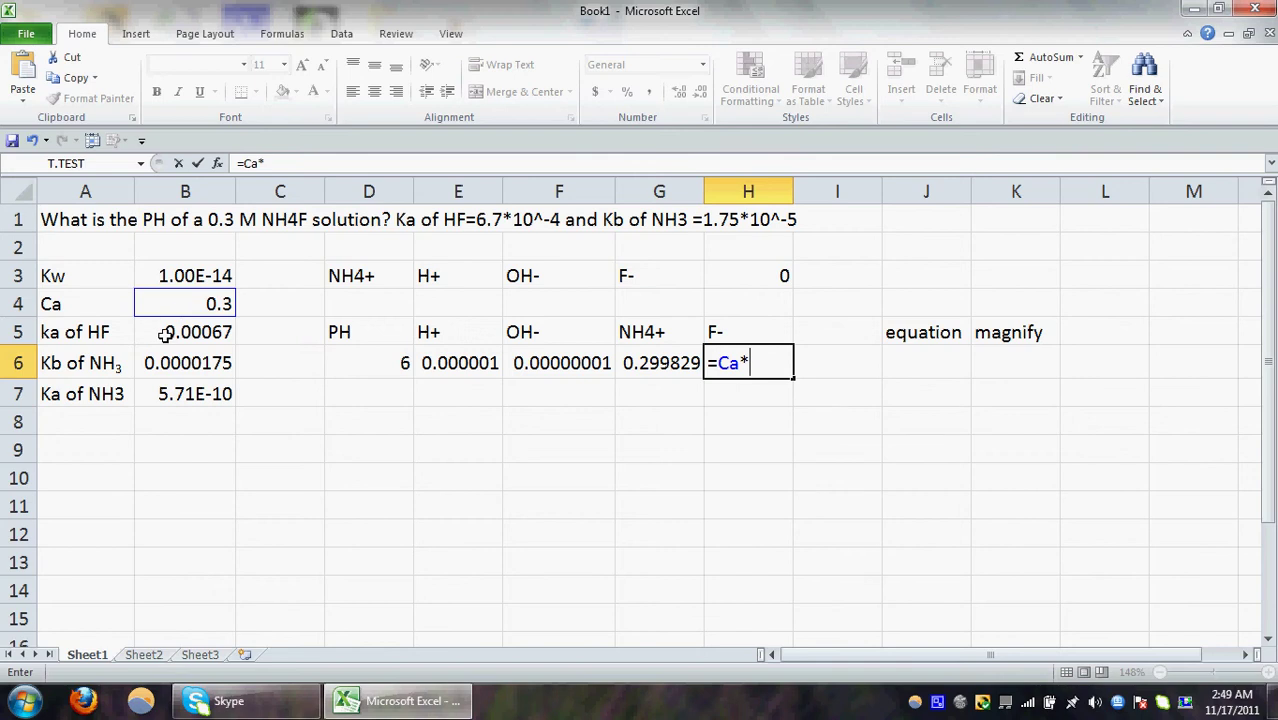
pyautogui.click(165, 335)
pyautogui.write('/')
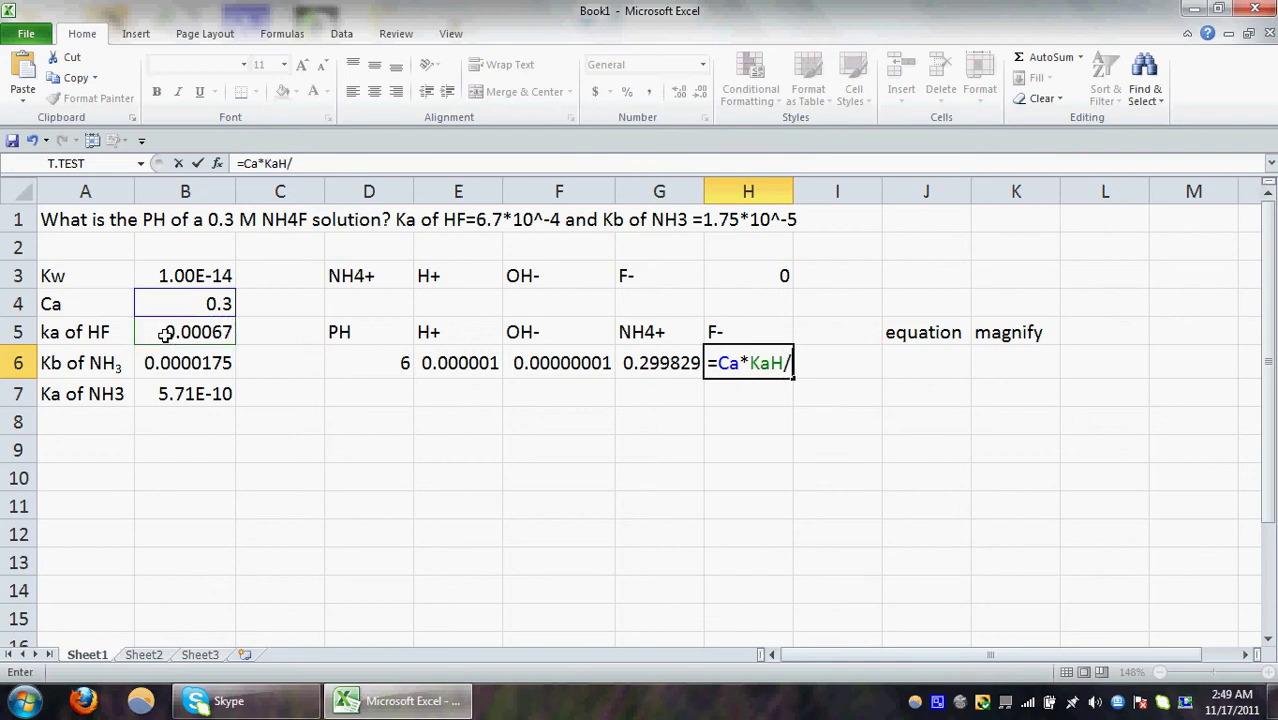
pyautogui.write('(')
pyautogui.click(482, 360)
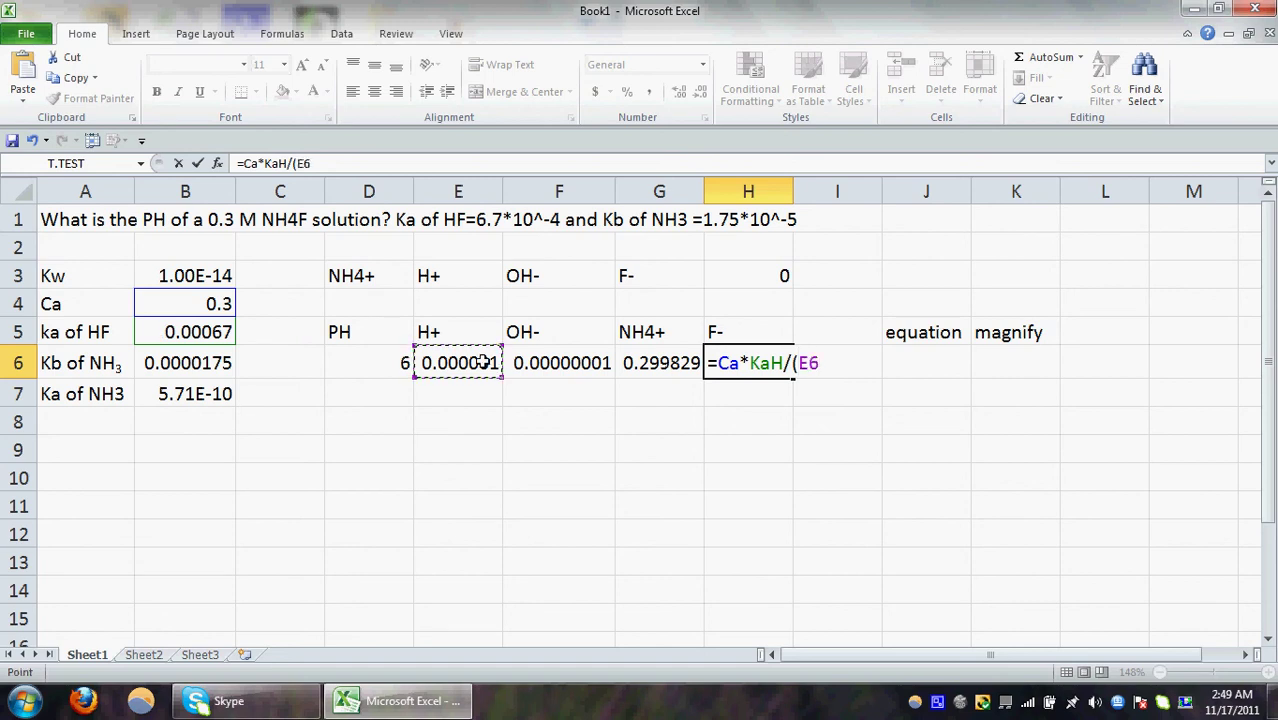
pyautogui.write('+')
pyautogui.click(155, 333)
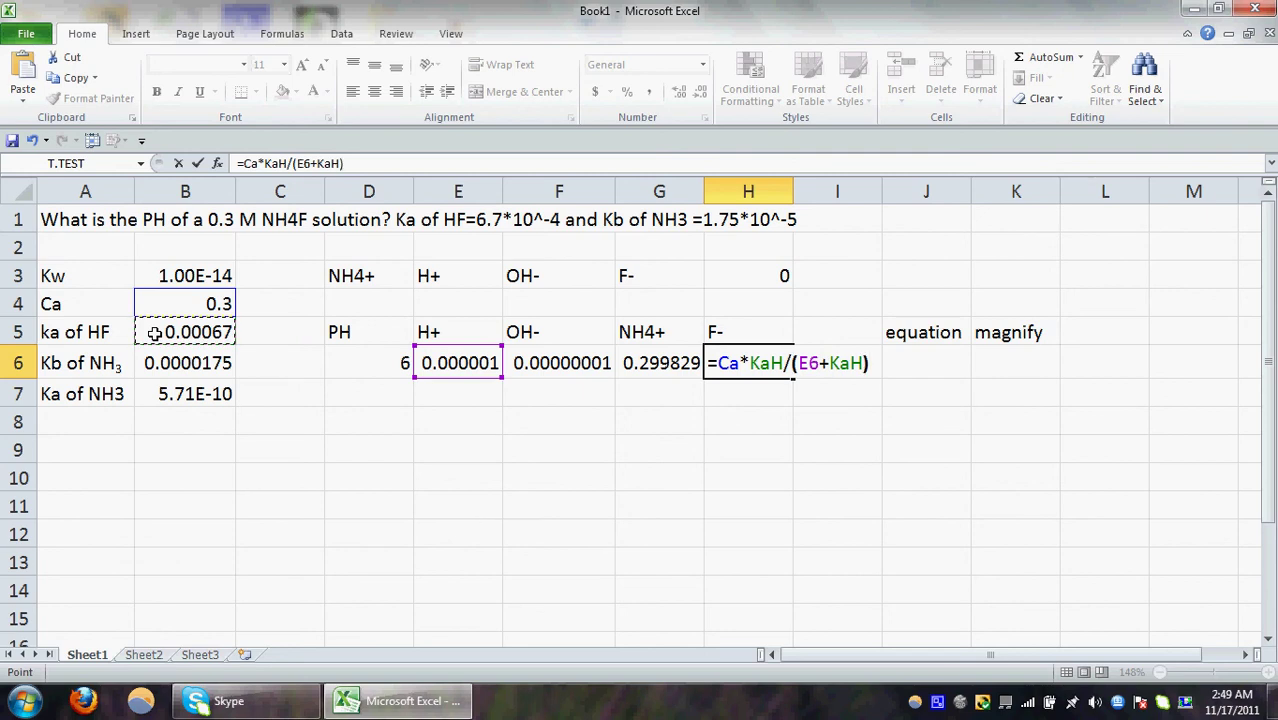
pyautogui.write(')')
pyautogui.press('Return')
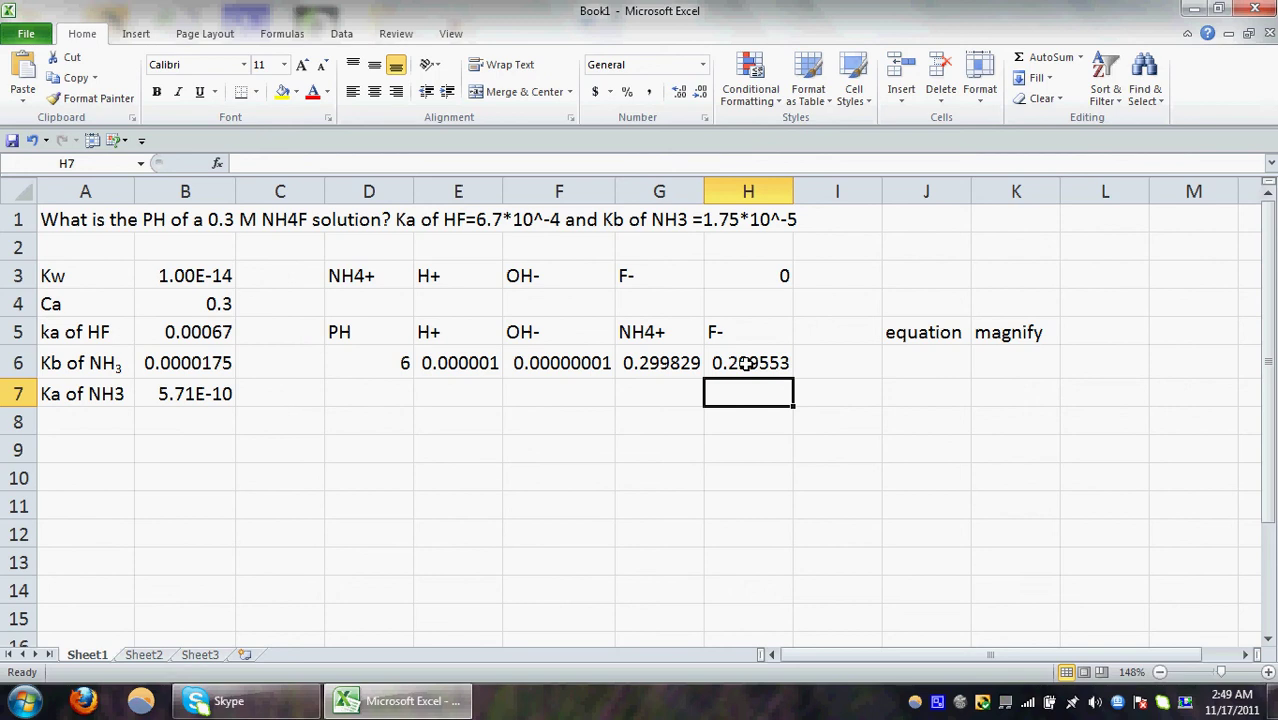
# Enter the charge-balance formula =E6+G6-F6-H6 in cell J6, under the equation heading
pyautogui.click(927, 365)
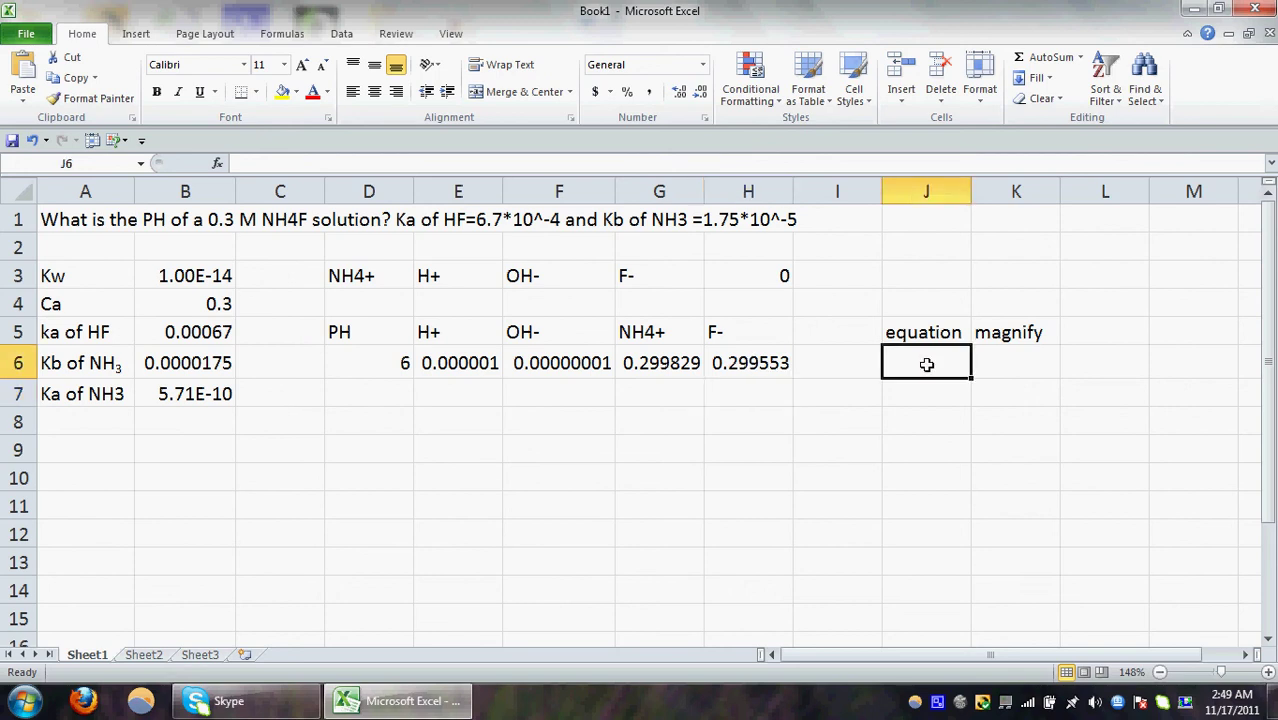
pyautogui.write('=')
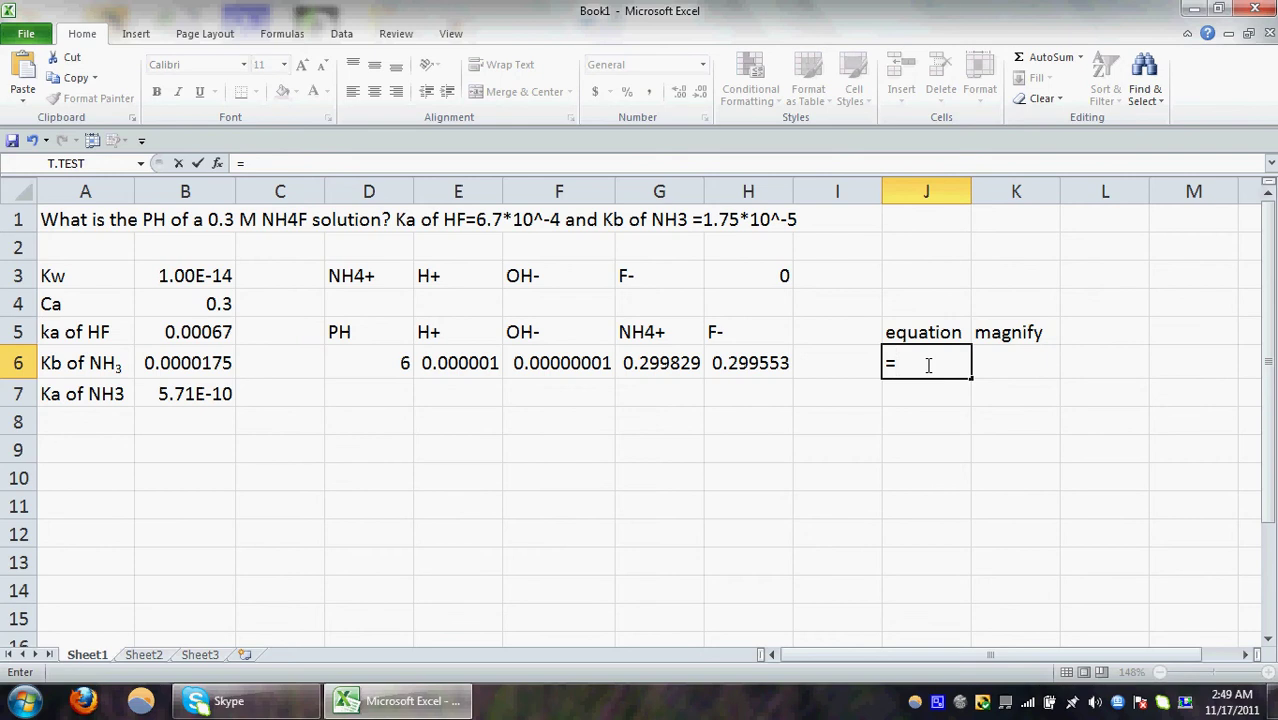
pyautogui.click(474, 366)
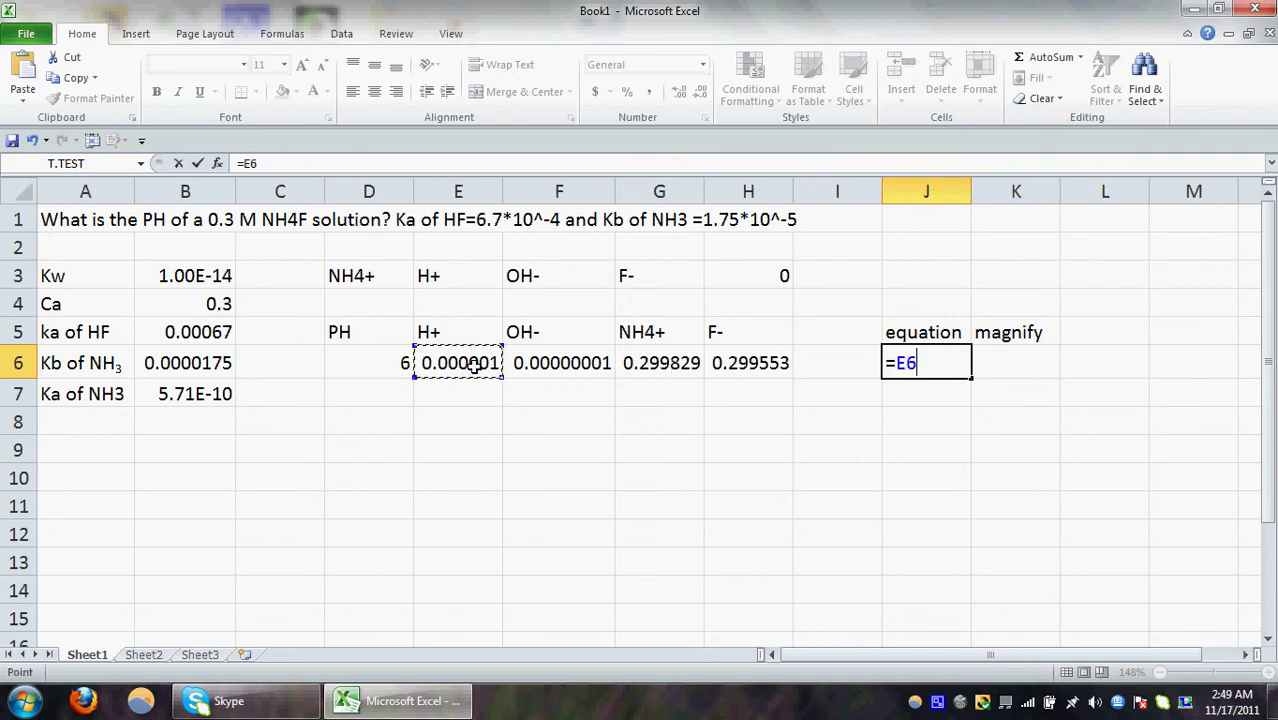
pyautogui.write('+')
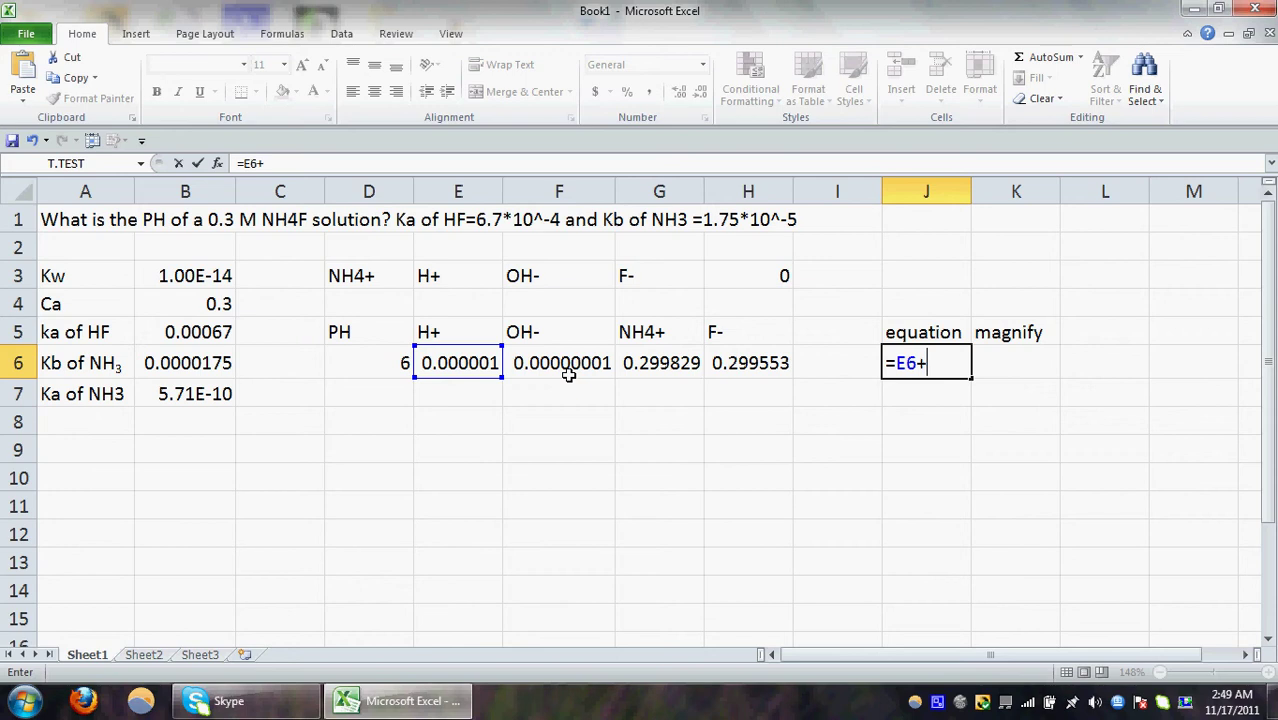
pyautogui.click(646, 364)
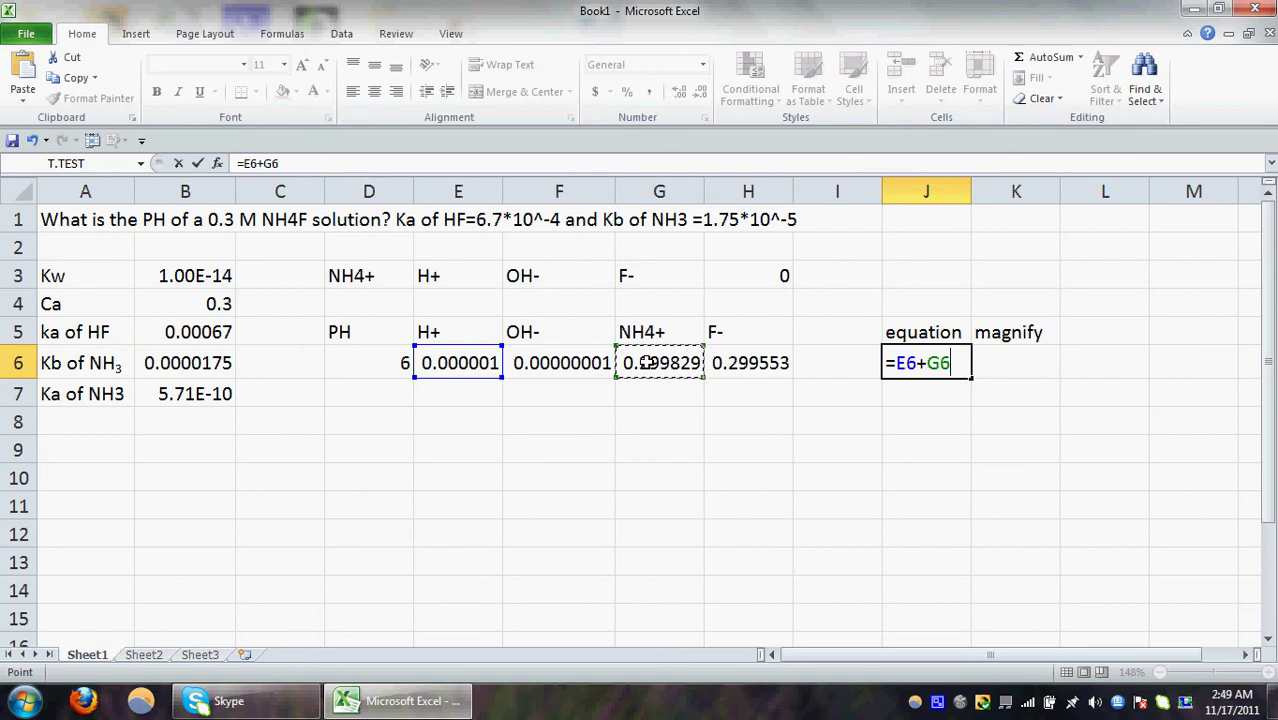
pyautogui.write('-')
pyautogui.click(592, 366)
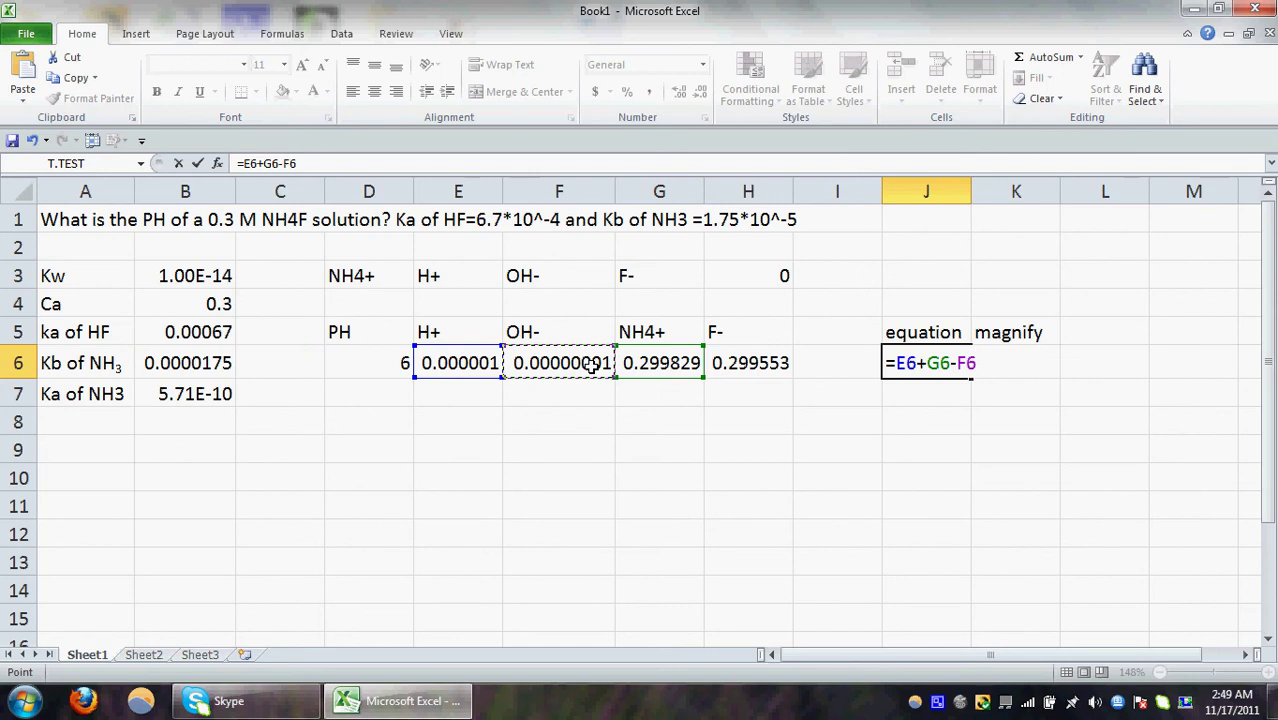
pyautogui.write('-')
pyautogui.click(748, 364)
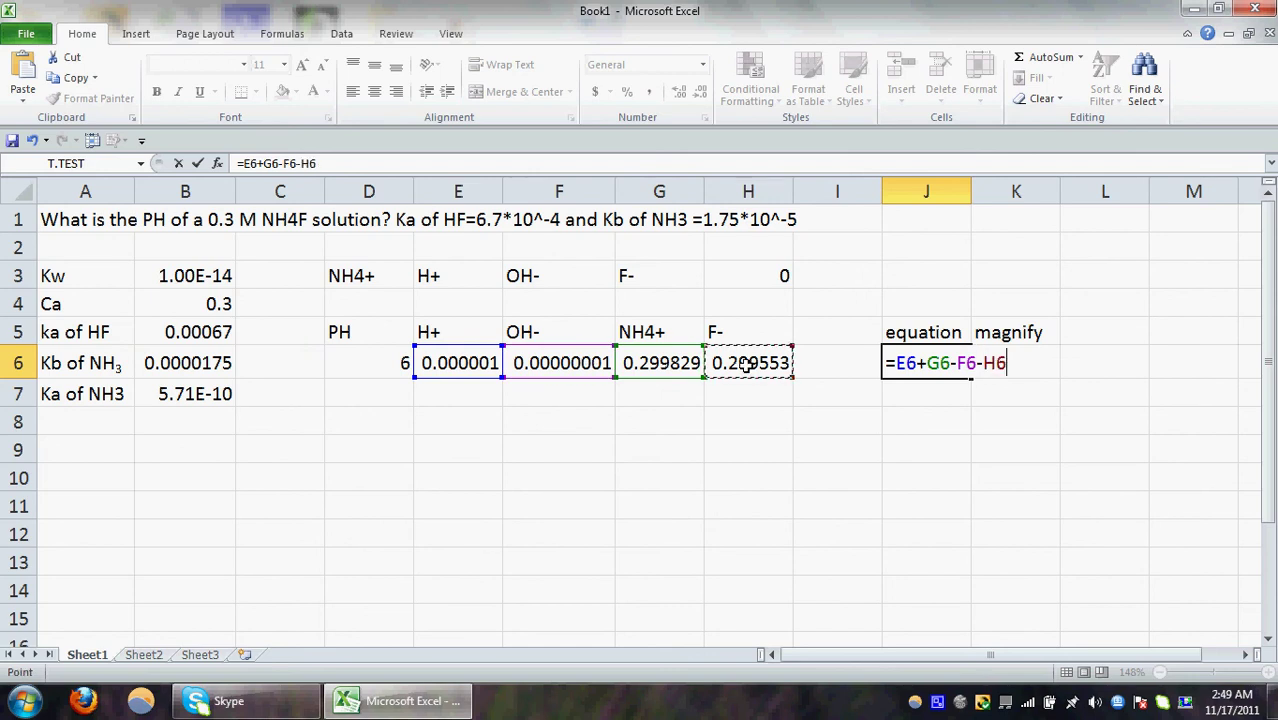
pyautogui.press('Return')
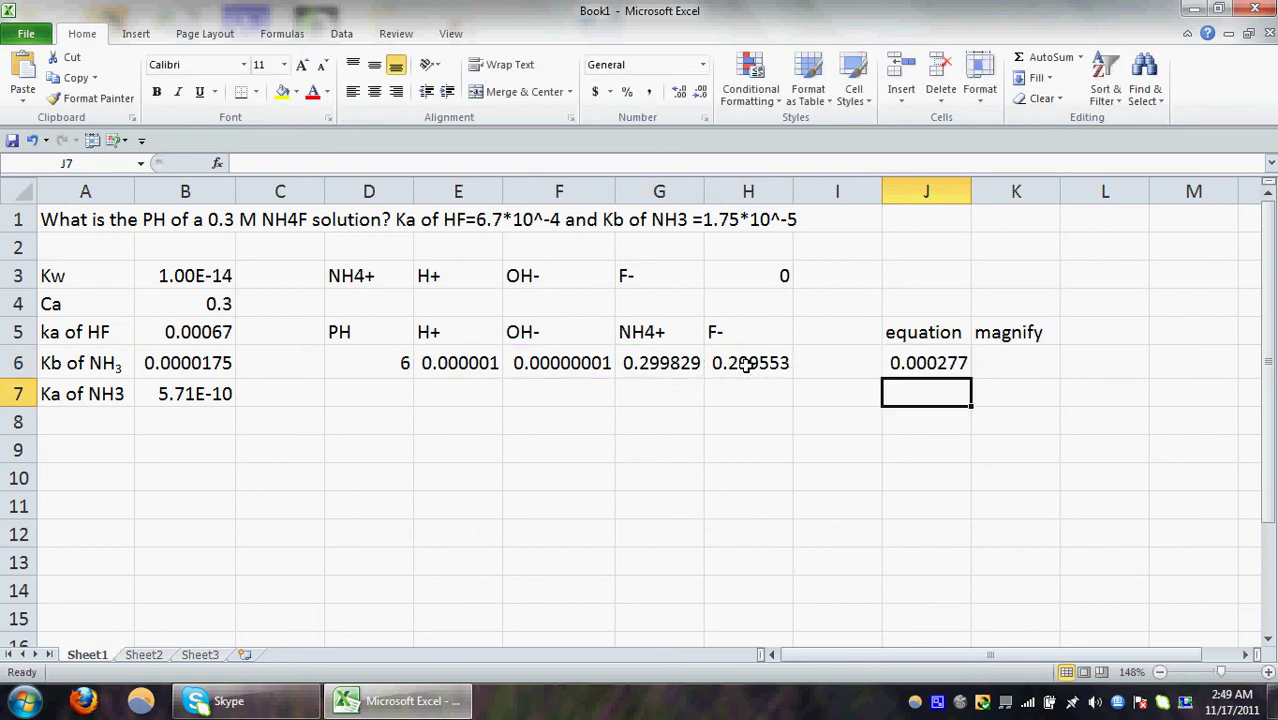
# Enter the formula =J6*10^20 in cell K6, under the magnify heading
pyautogui.click(958, 362)
pyautogui.click(996, 368)
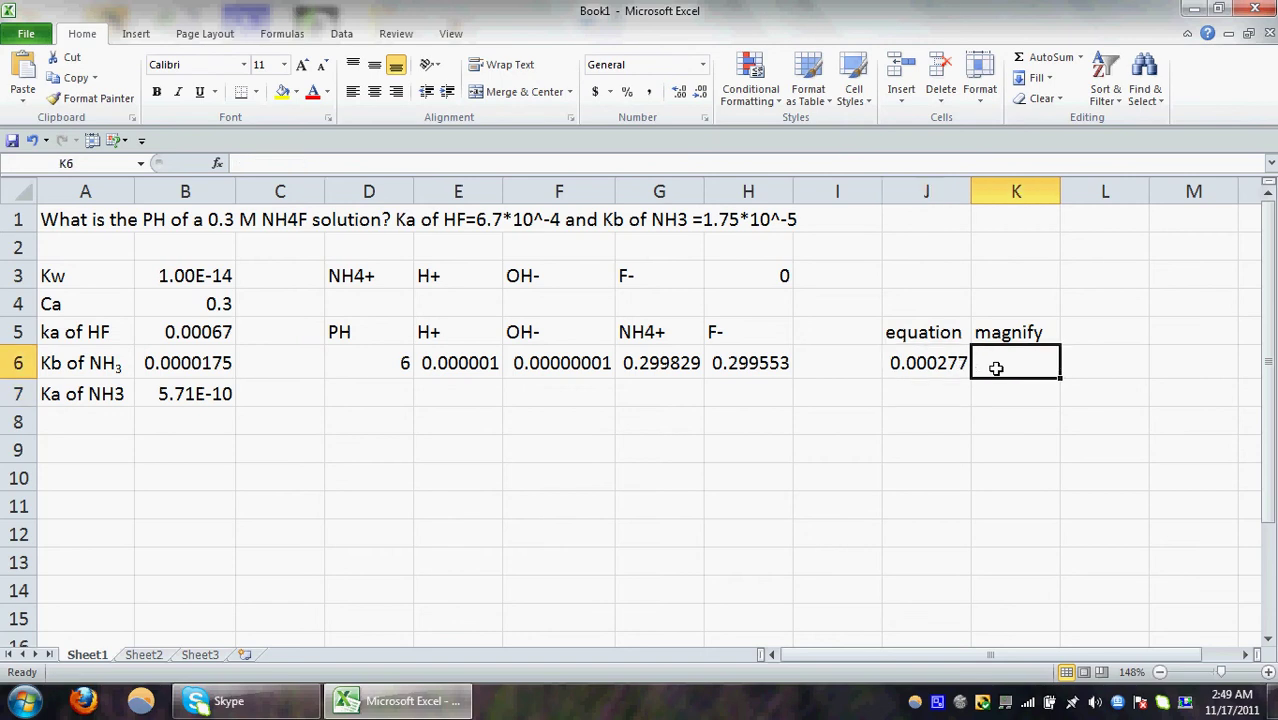
pyautogui.write('=')
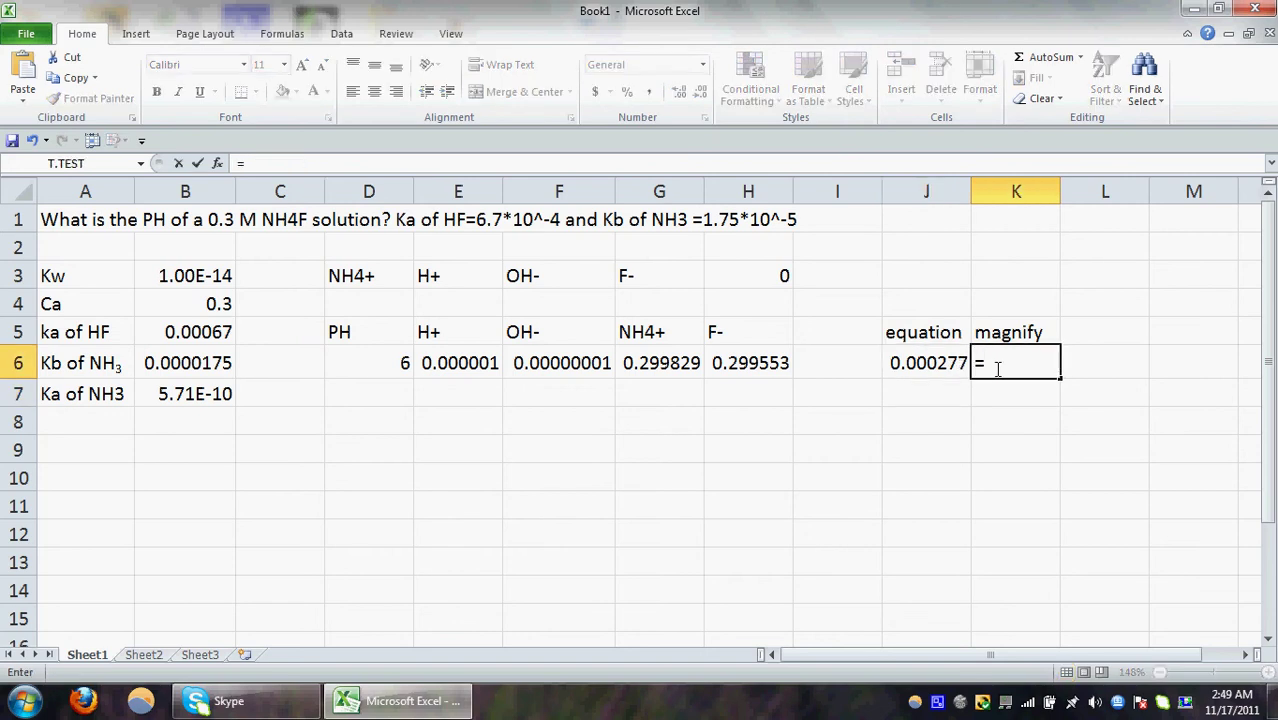
pyautogui.click(958, 366)
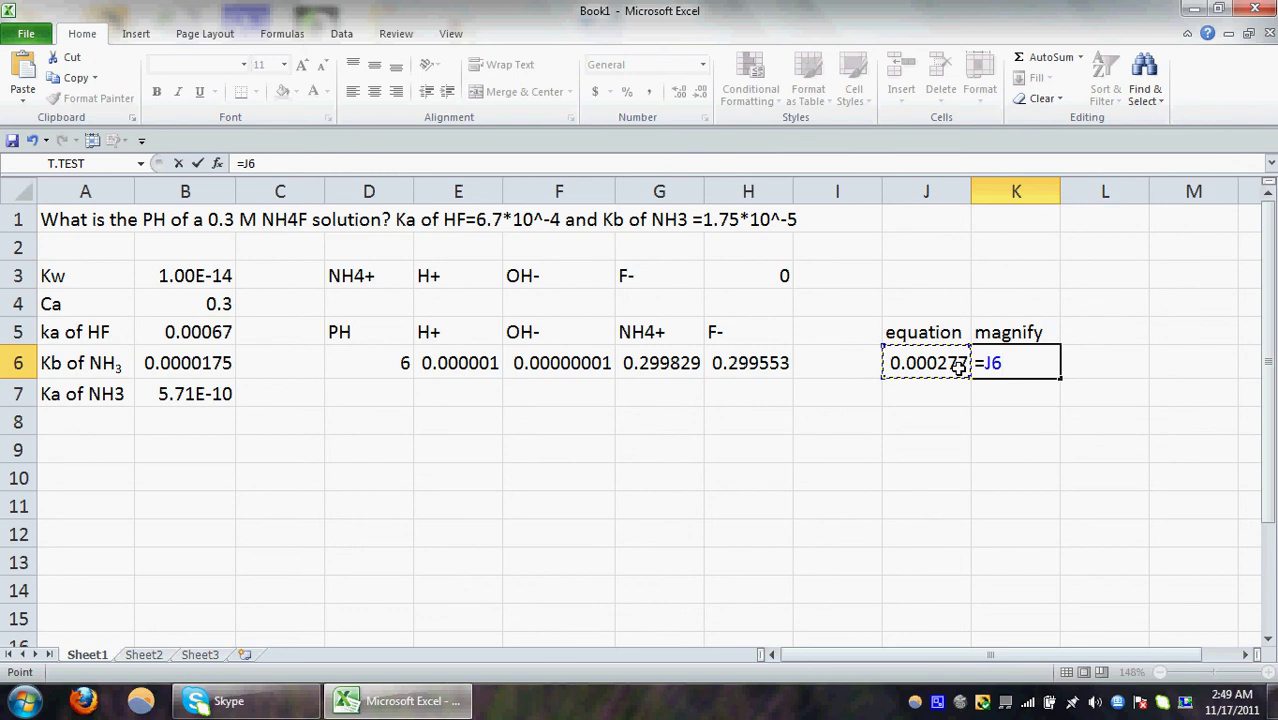
pyautogui.write('*10^')
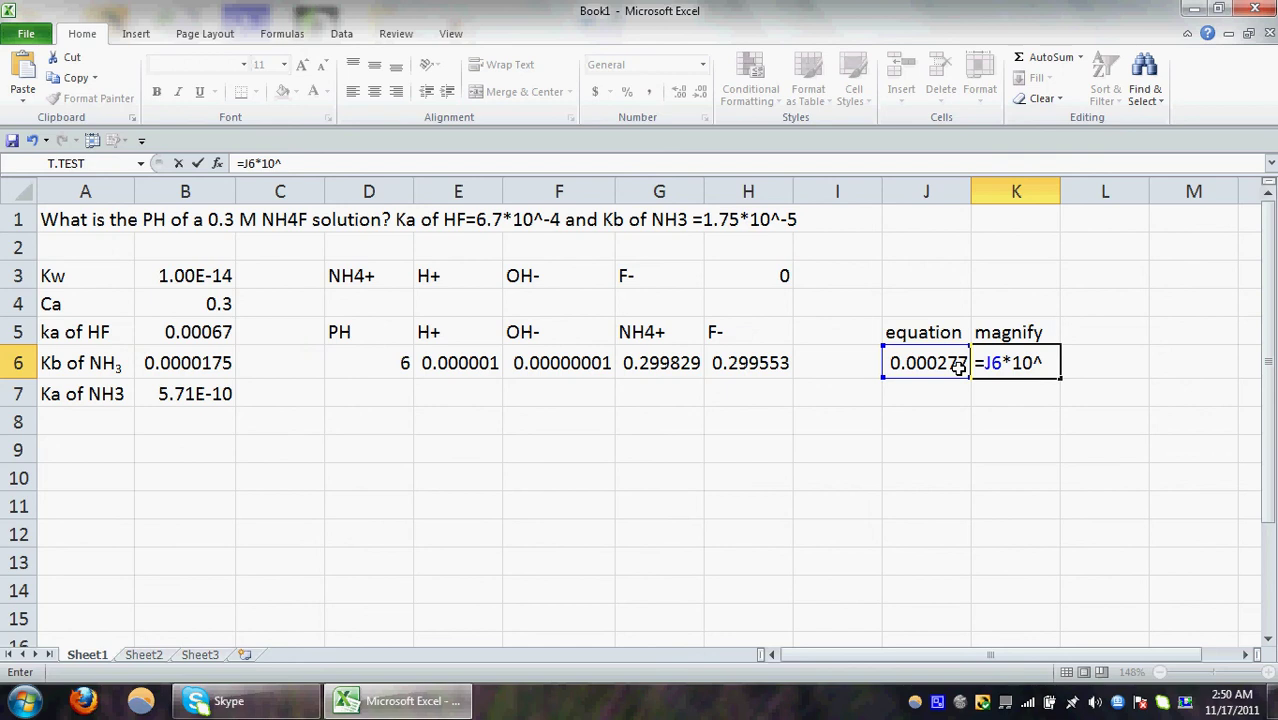
pyautogui.write('20')
pyautogui.press('Return')
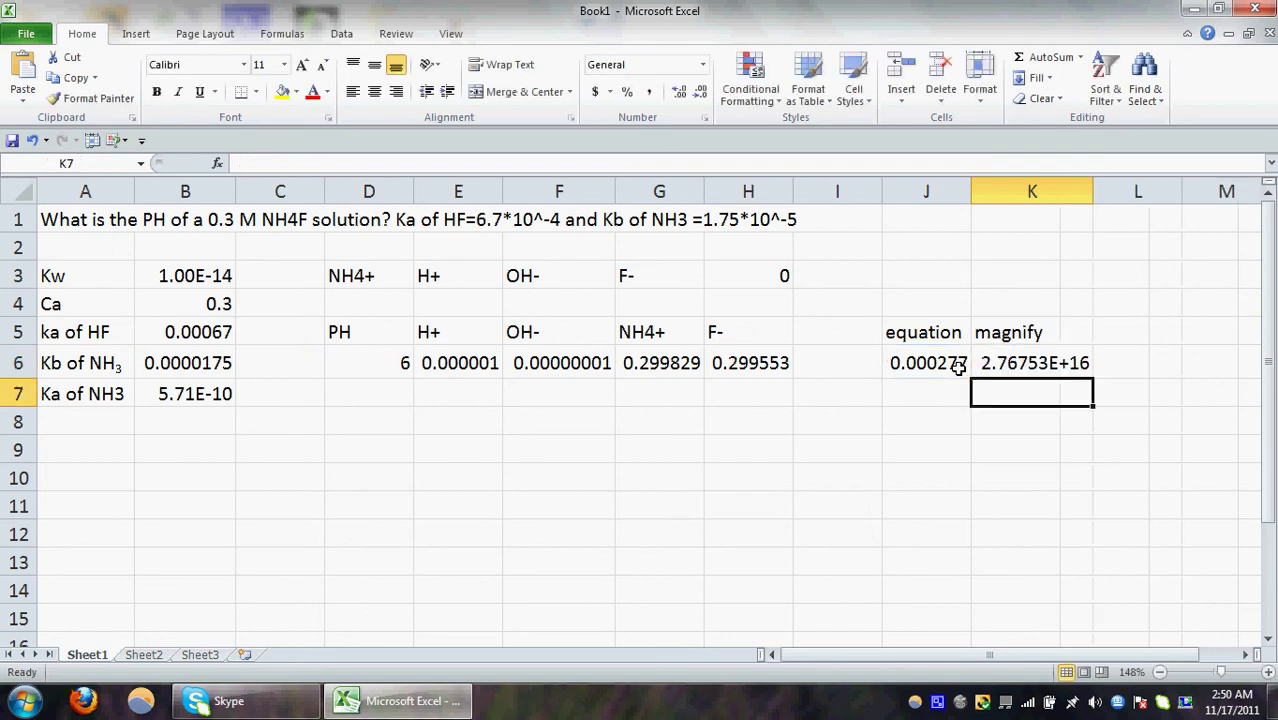
# Run Goal Seek to set cell K6 to 0 by changing the pH in D6, accept the solution, and select the pH cell
pyautogui.click(1080, 364)
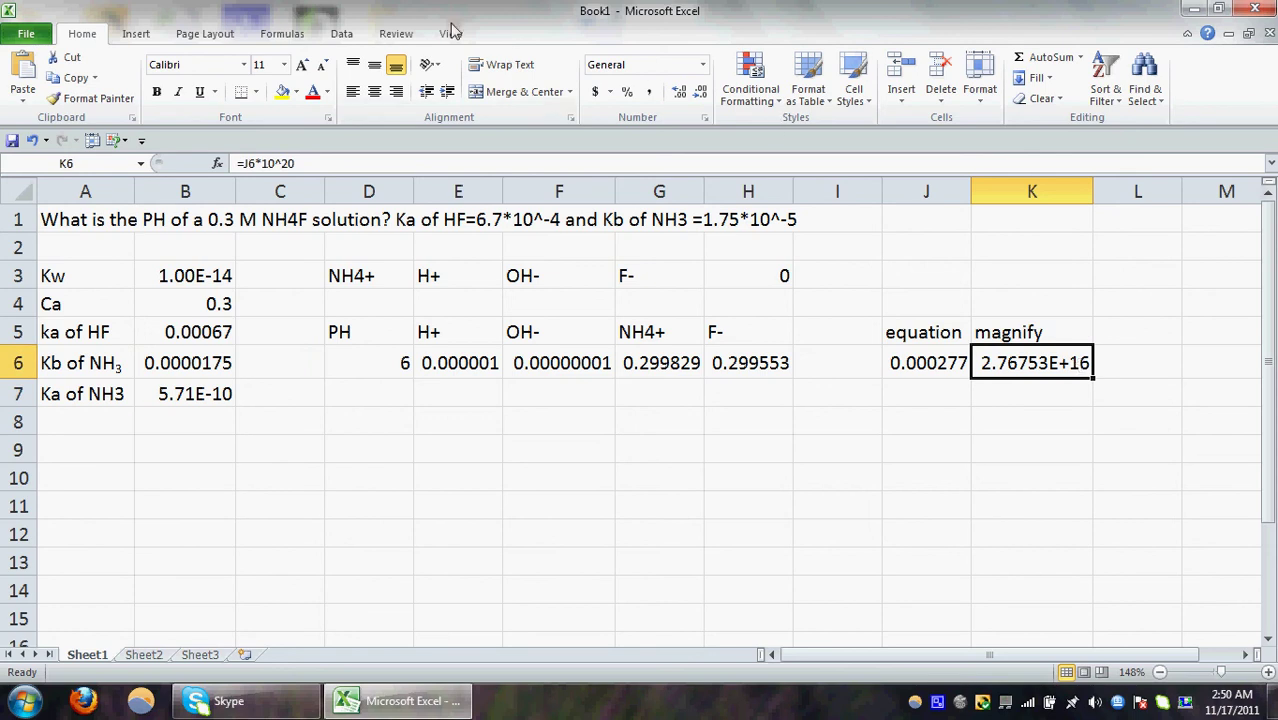
pyautogui.click(340, 34)
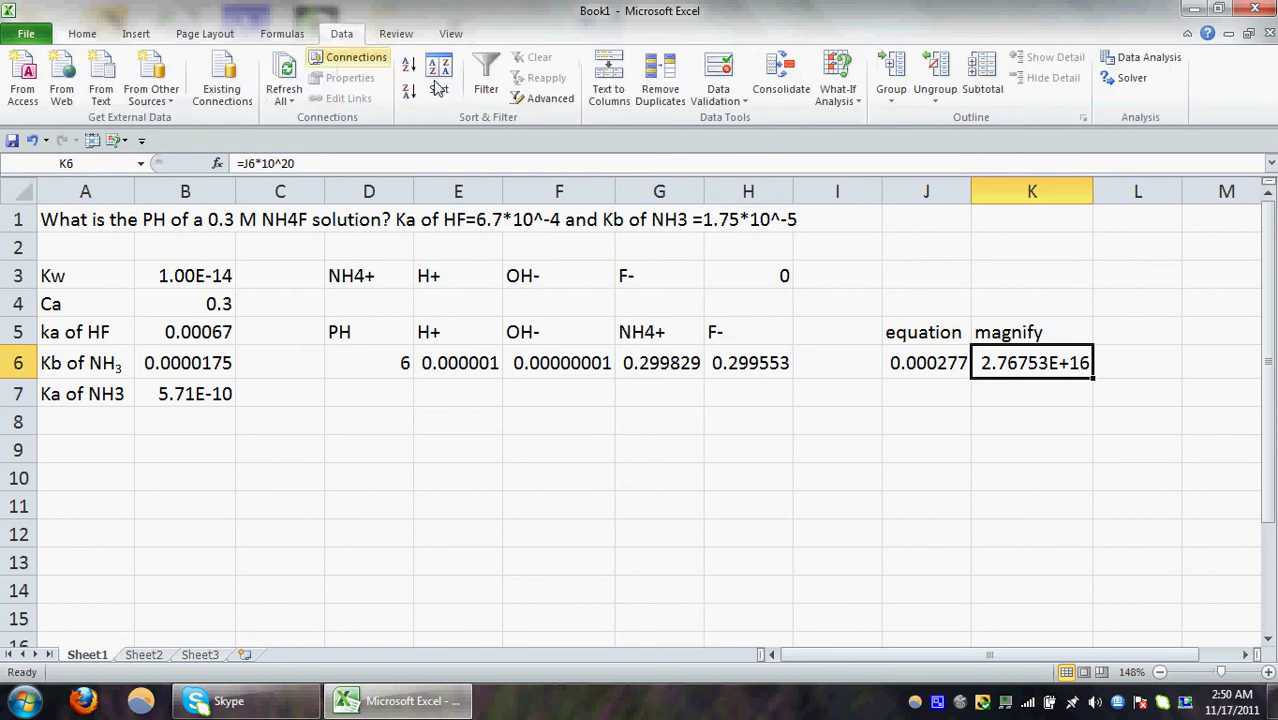
pyautogui.click(829, 100)
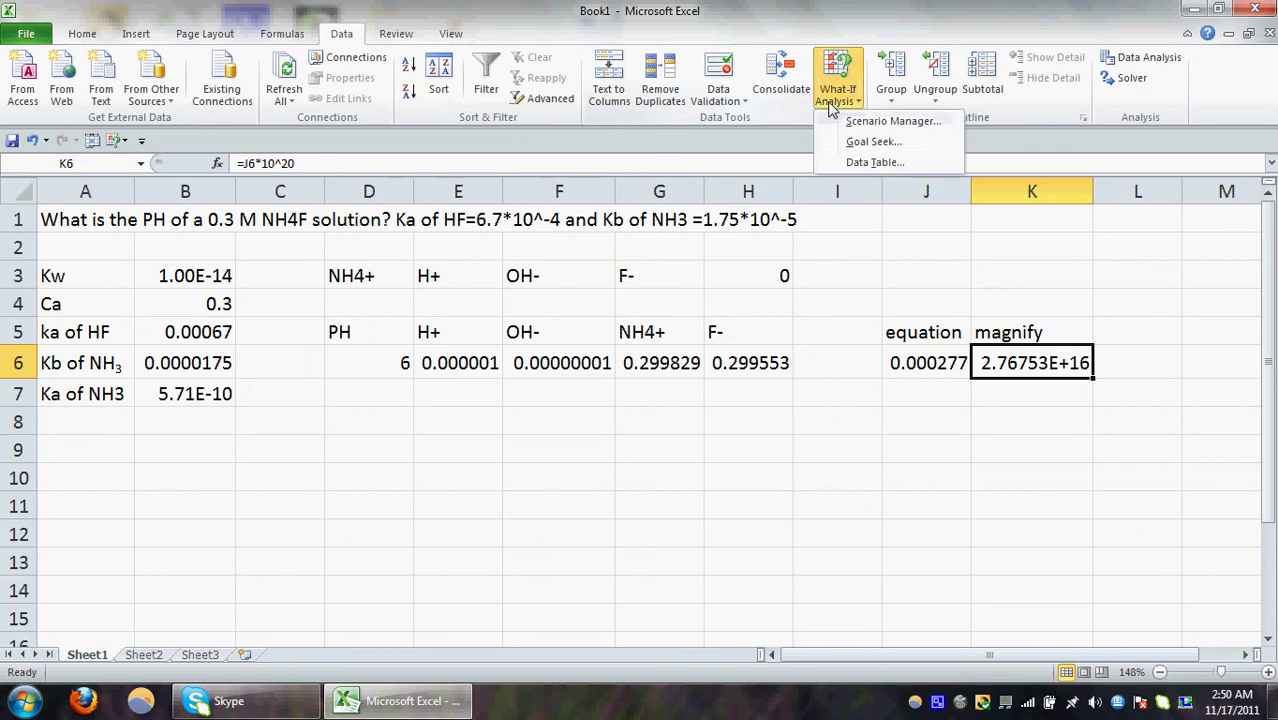
pyautogui.click(866, 150)
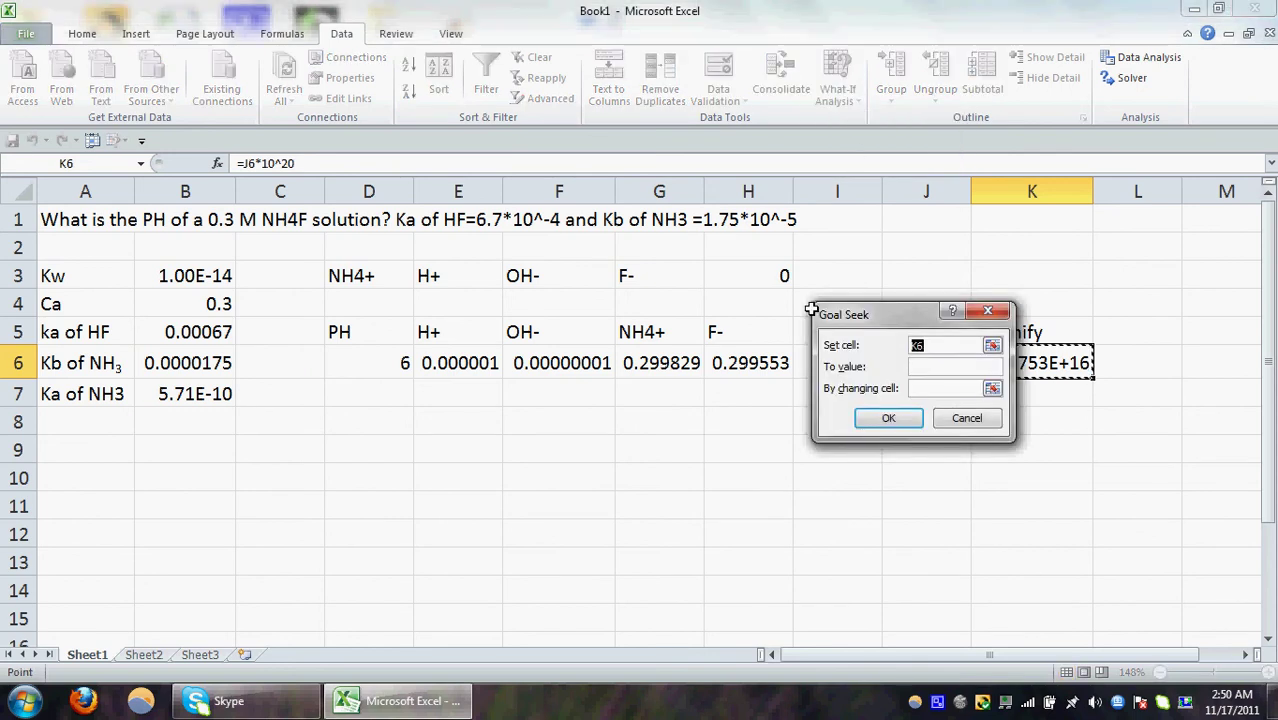
pyautogui.click(943, 367)
pyautogui.write('0')
pyautogui.click(939, 390)
pyautogui.click(368, 362)
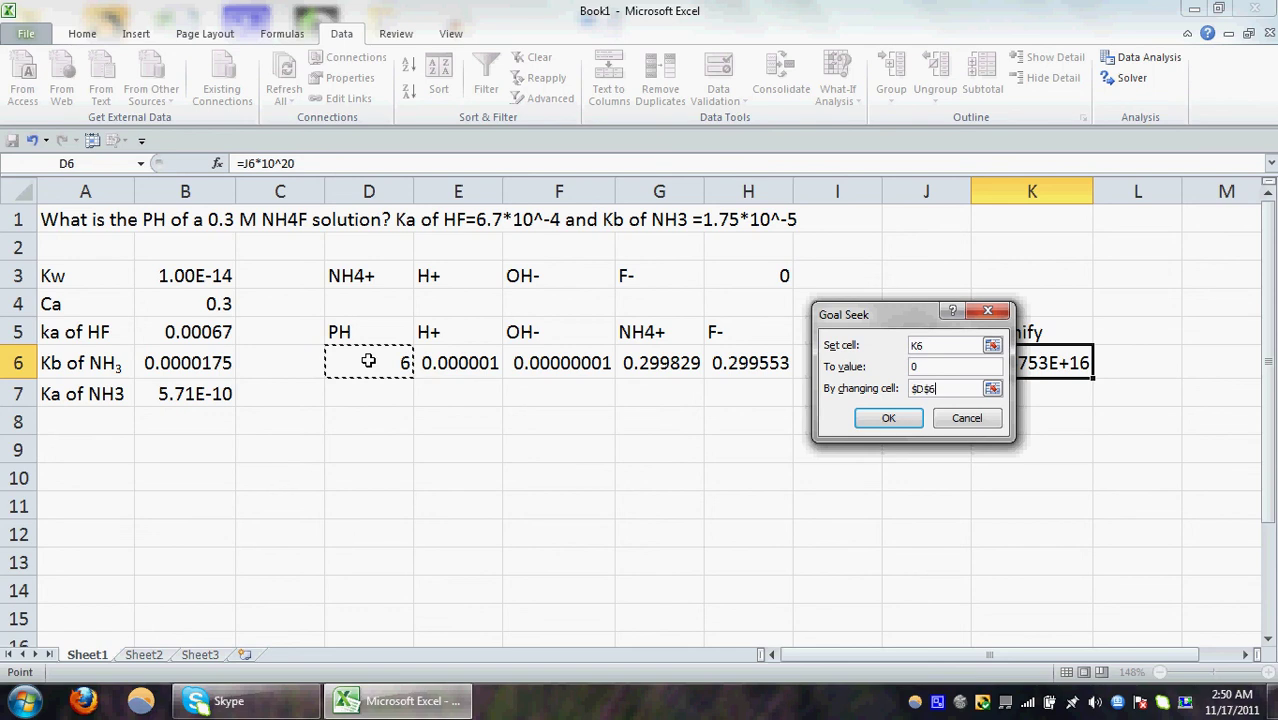
pyautogui.click(897, 421)
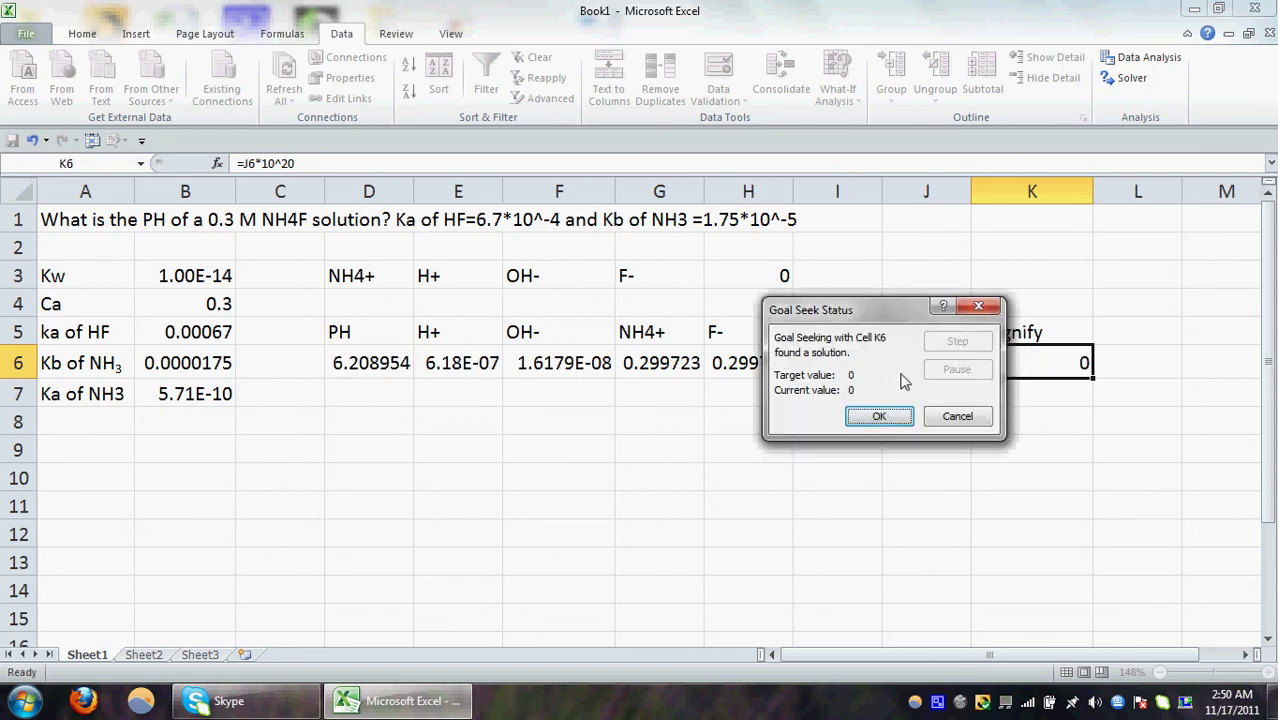
pyautogui.click(882, 422)
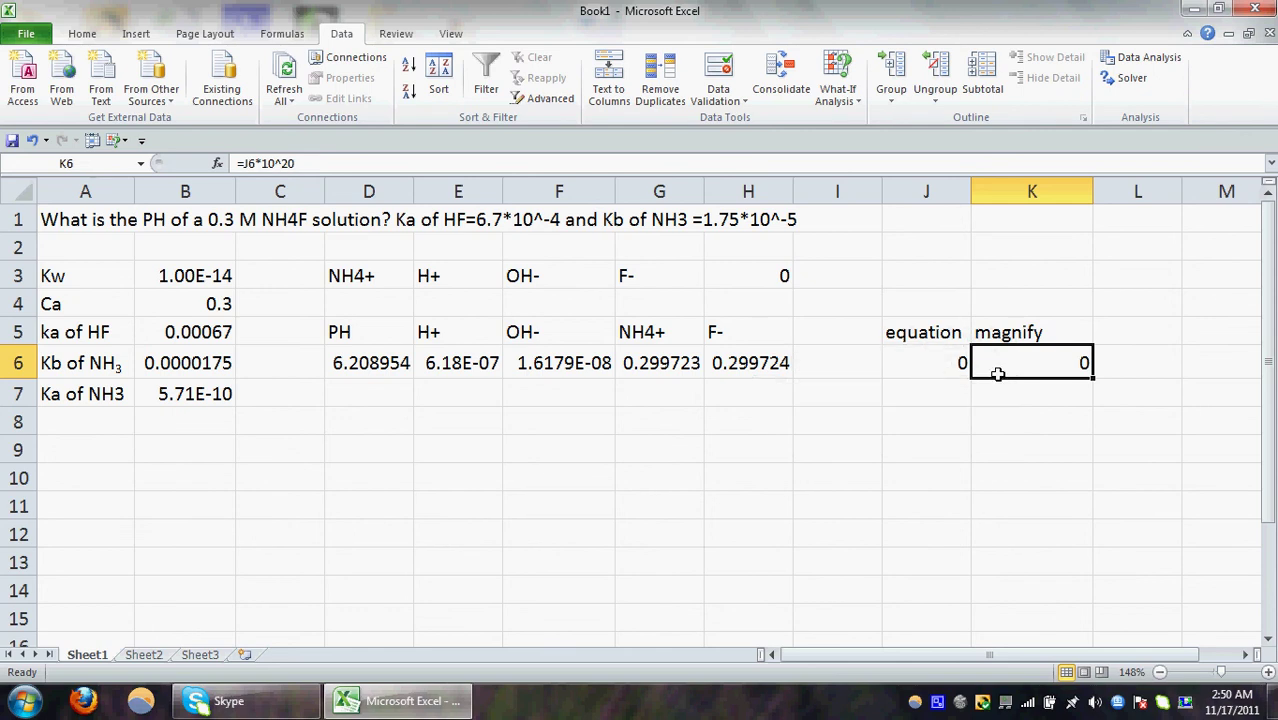
pyautogui.click(372, 366)
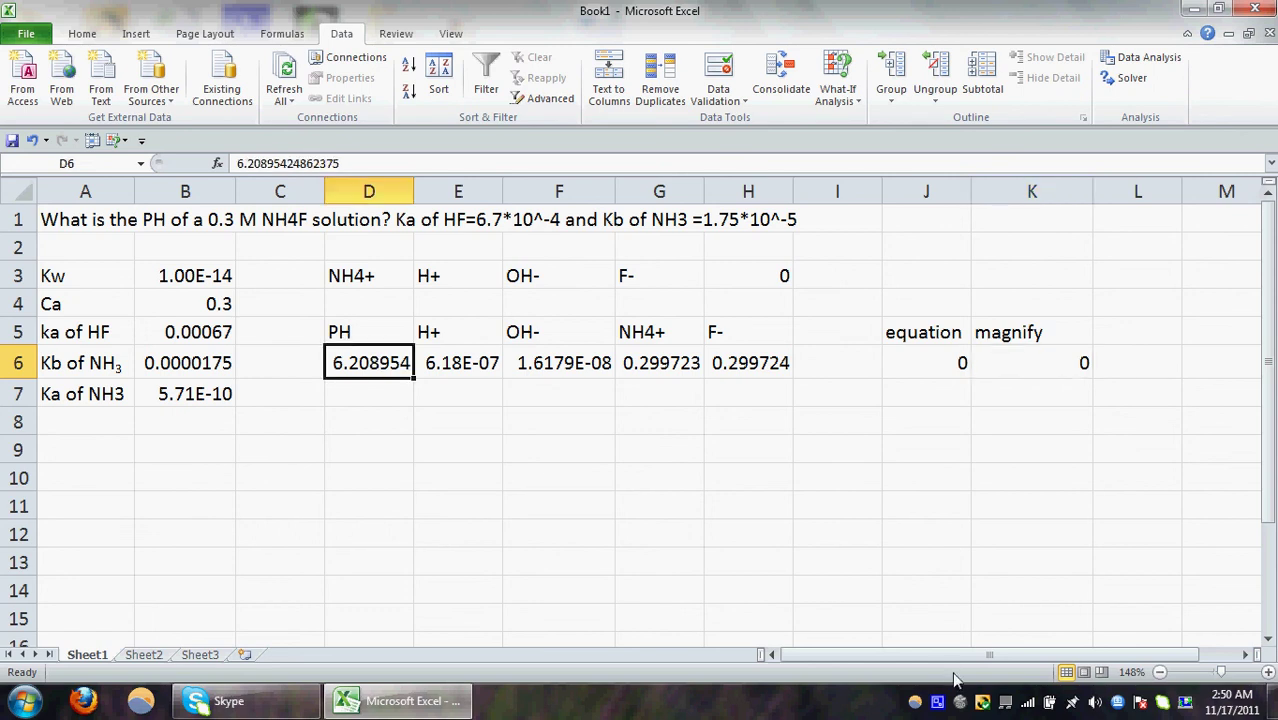
pyautogui.rightClick(938, 701)
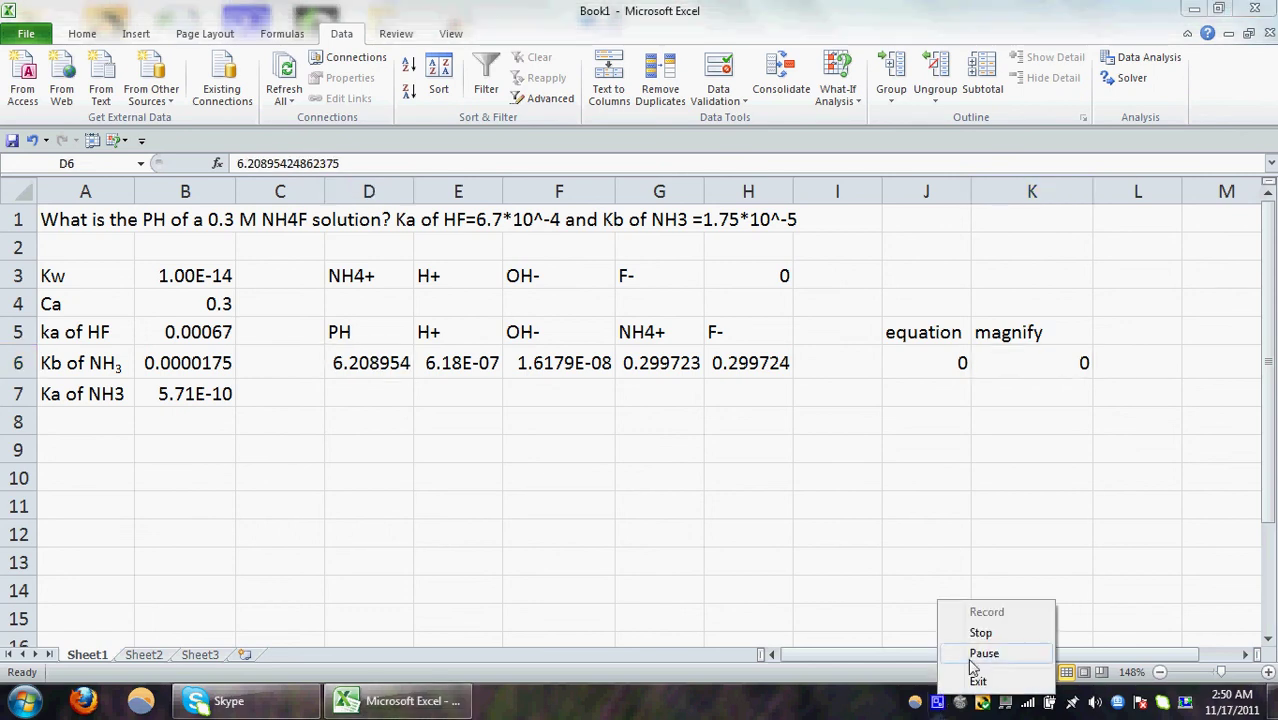